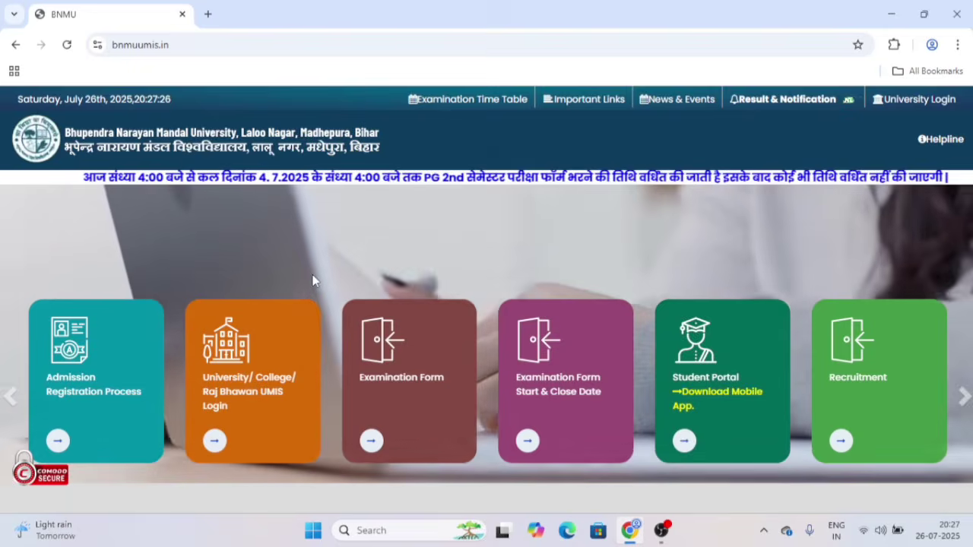
Step: Open the Admission Registration Process portal and start a New Admission Apply application
mouse_move(468, 334)
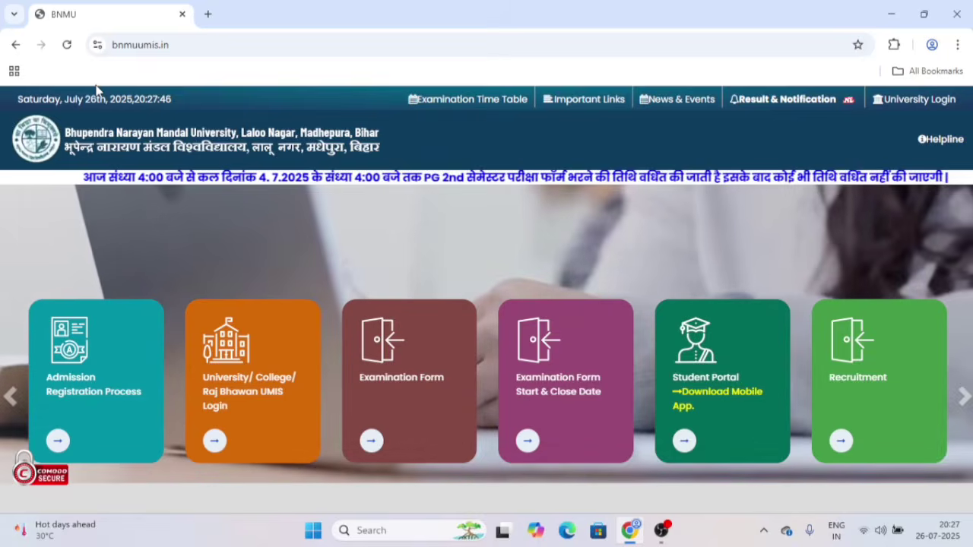
mouse_move(130, 346)
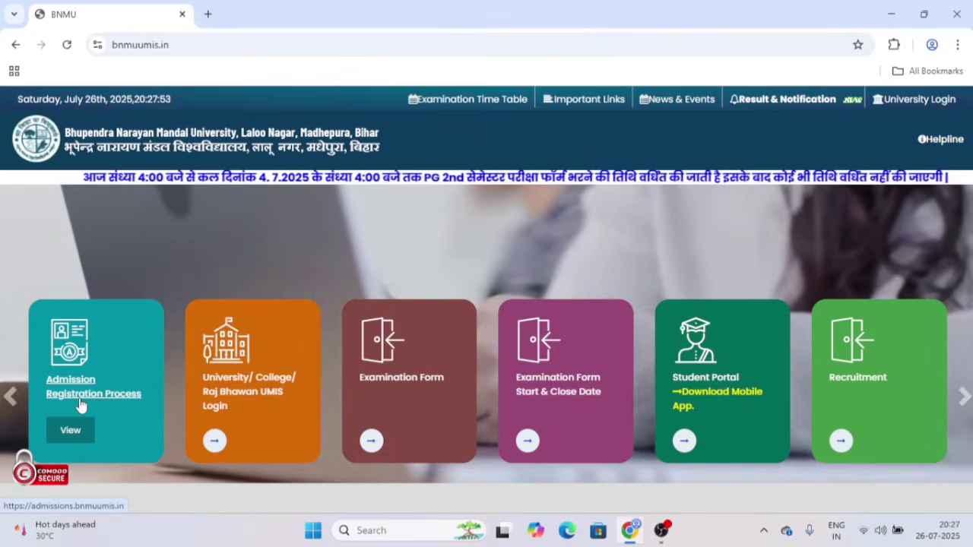
left_click(82, 406)
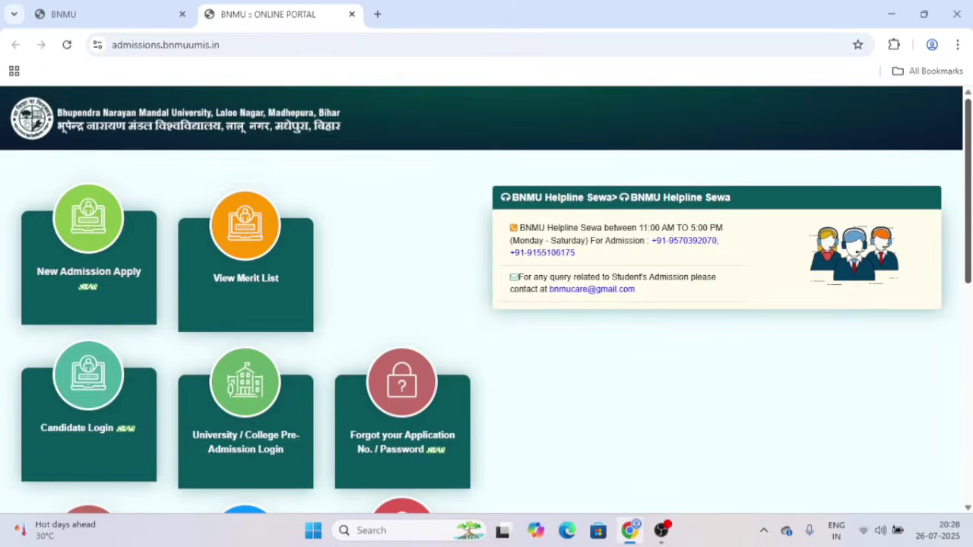
scroll(971, 177, "down", 1)
scroll(971, 177, "down", 1)
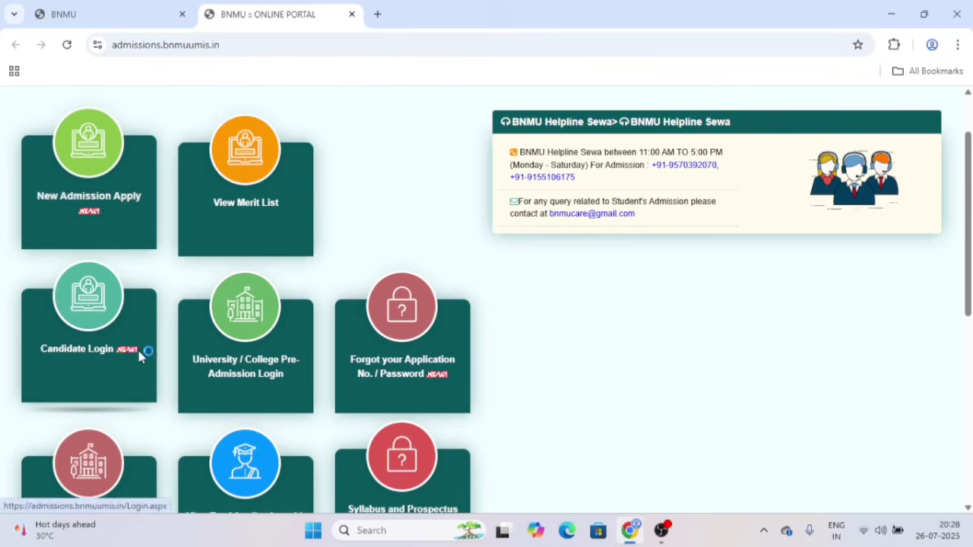
left_click(63, 195)
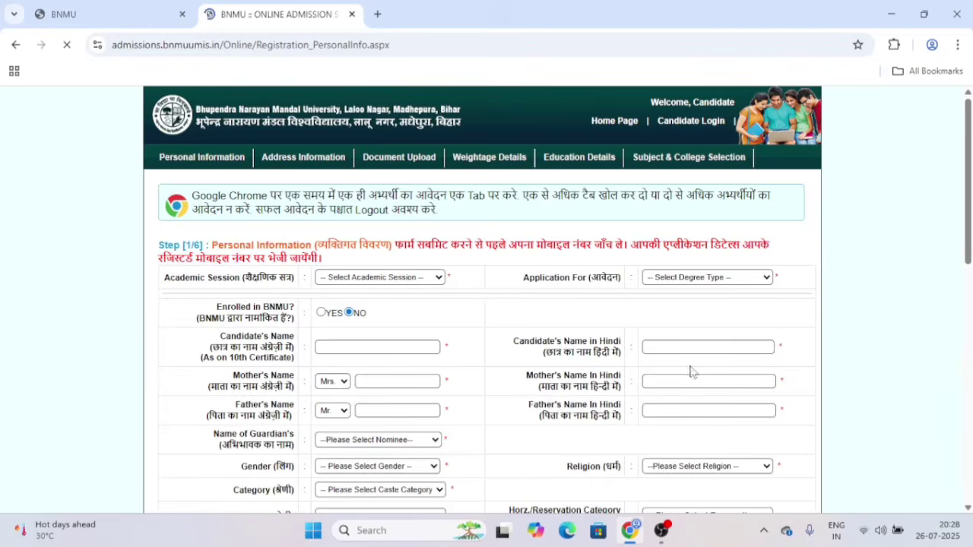
Step: Set the academic session to 2025 - 2026 and the application type to Under Graduate (UG)
mouse_move(968, 152)
left_mouse_down()
mouse_move(971, 388)
mouse_move(971, 159)
left_mouse_up()
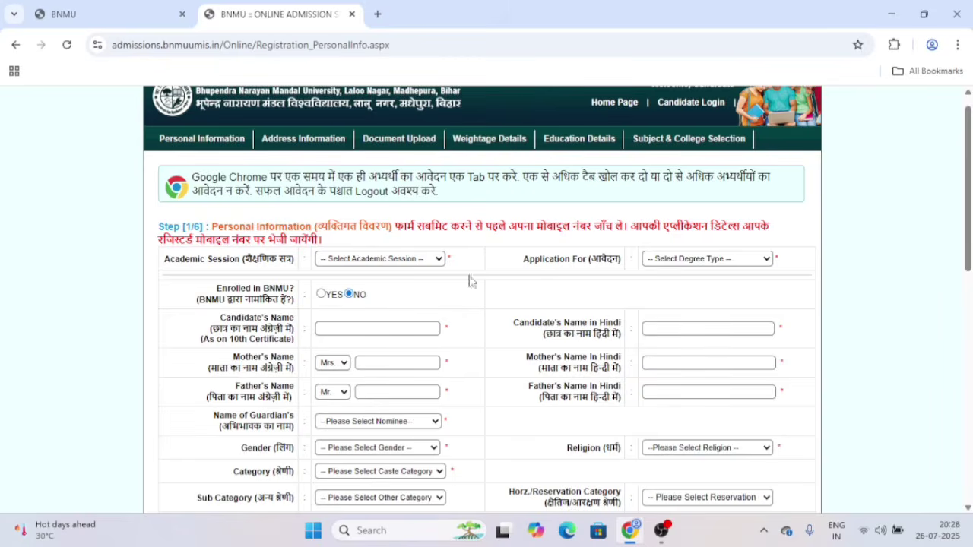
left_click(372, 259)
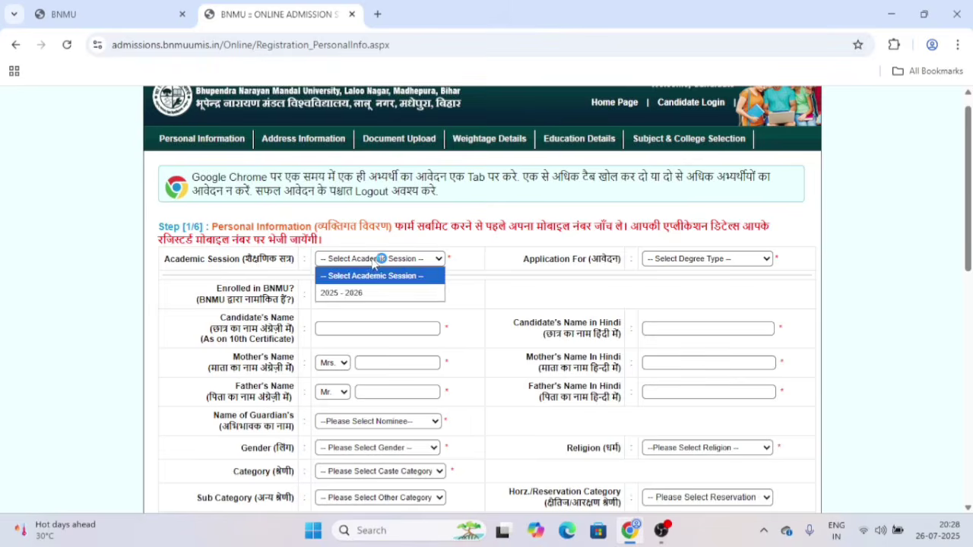
left_click(371, 295)
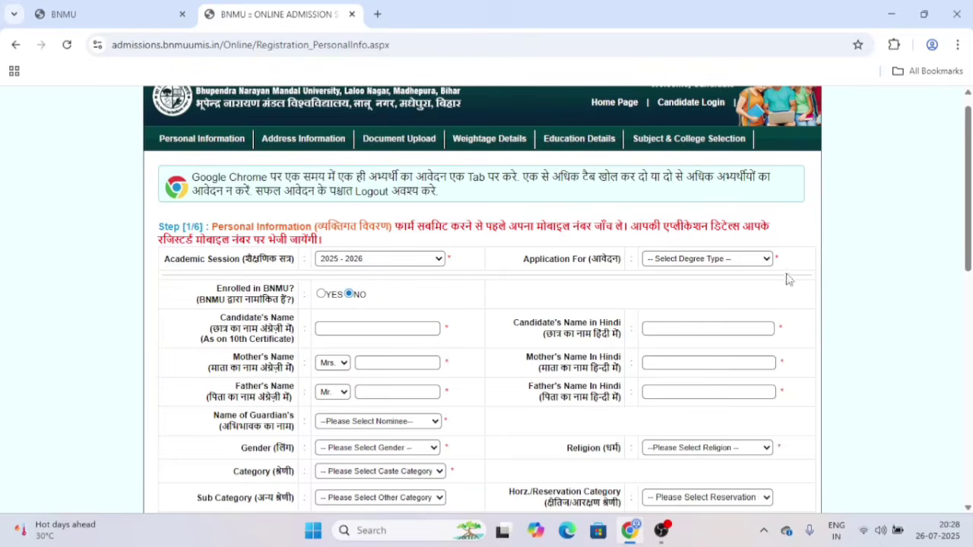
left_click(695, 263)
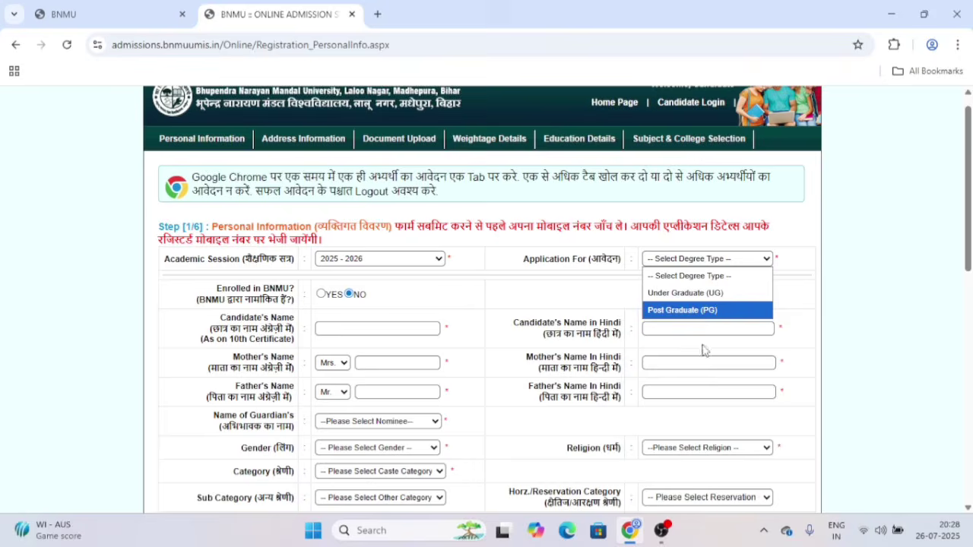
left_click(708, 296)
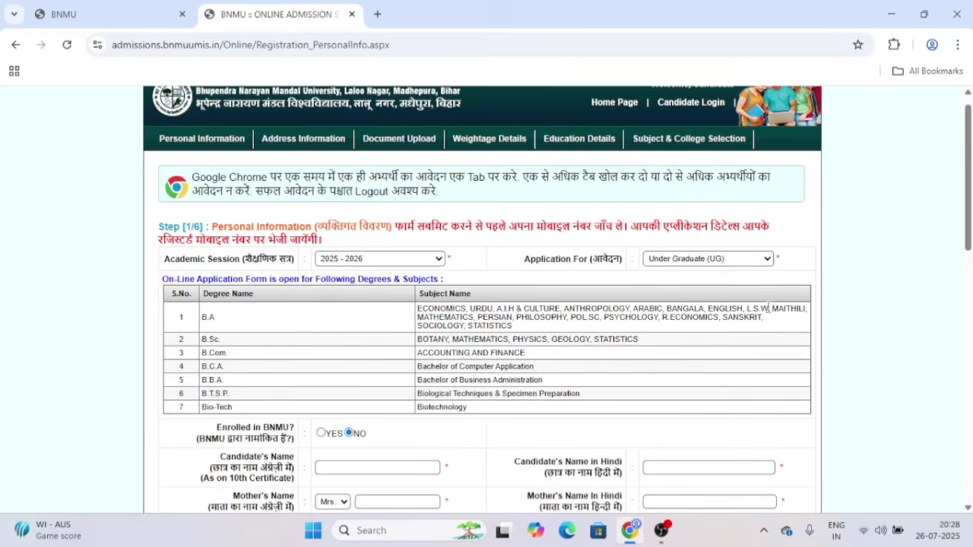
Step: Review the open degrees and subjects, and inspect the candidate's name and guardian fields in the personal information form
scroll(659, 249, "down", 2)
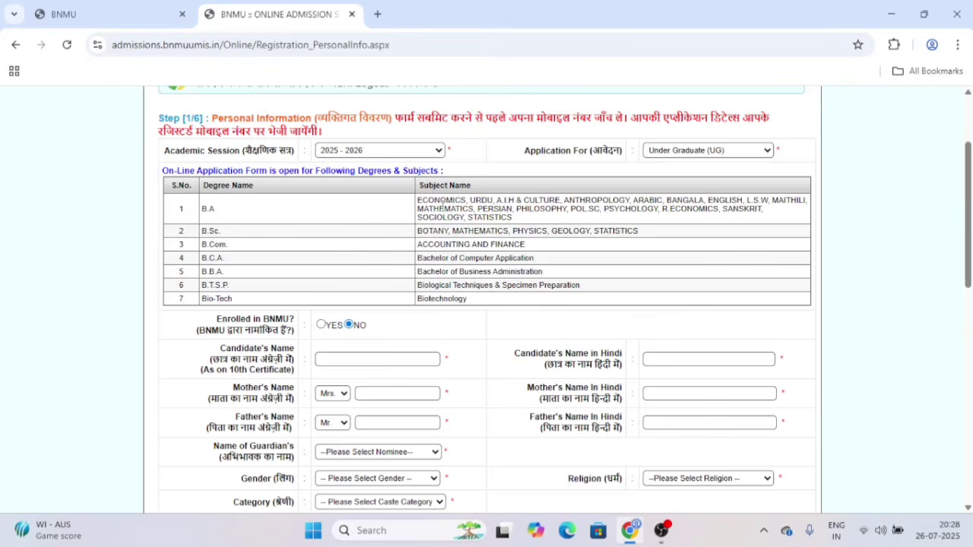
left_click_drag(967, 240, 952, 300)
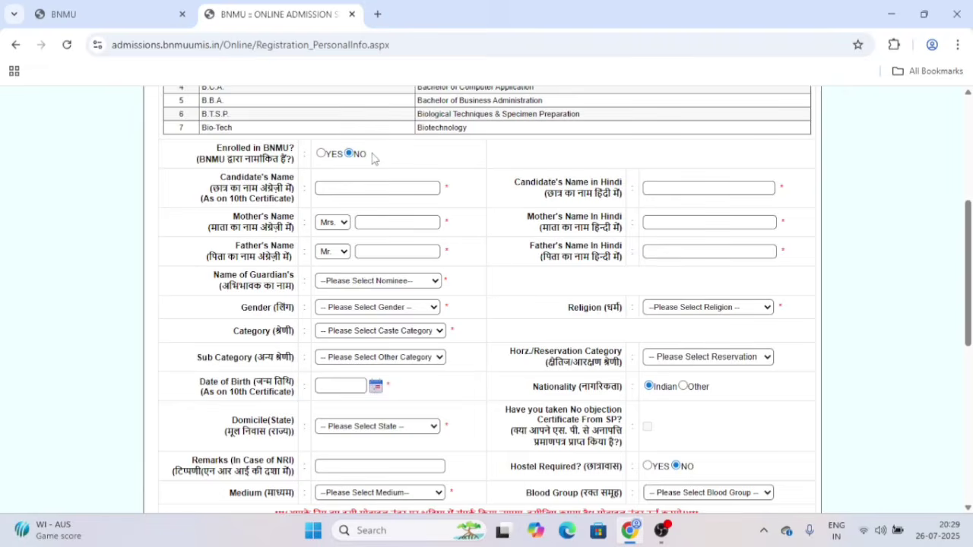
left_click(332, 184)
left_click(413, 184)
left_click(354, 286)
left_click(352, 287)
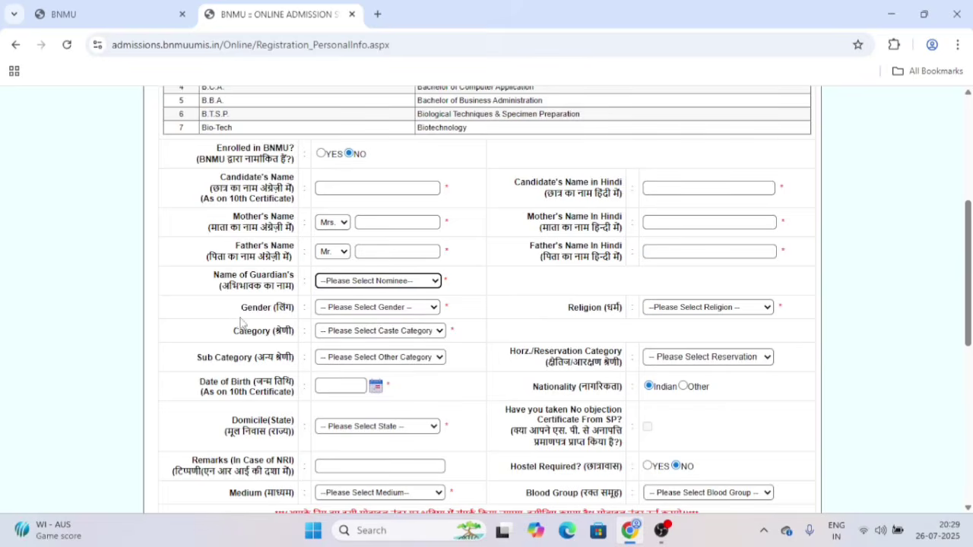
Step: Examine the available choices for gender, religion and caste category without selecting any
left_click(347, 312)
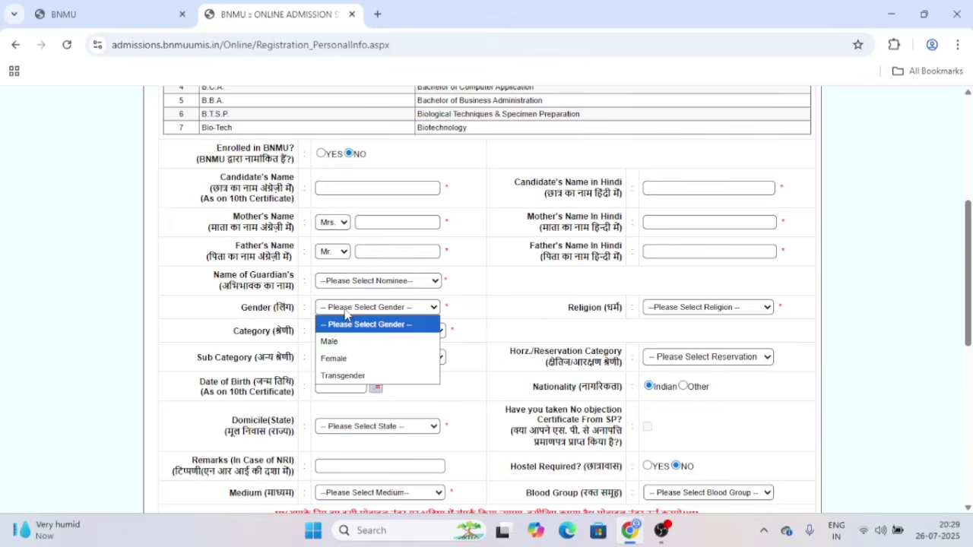
left_click(346, 313)
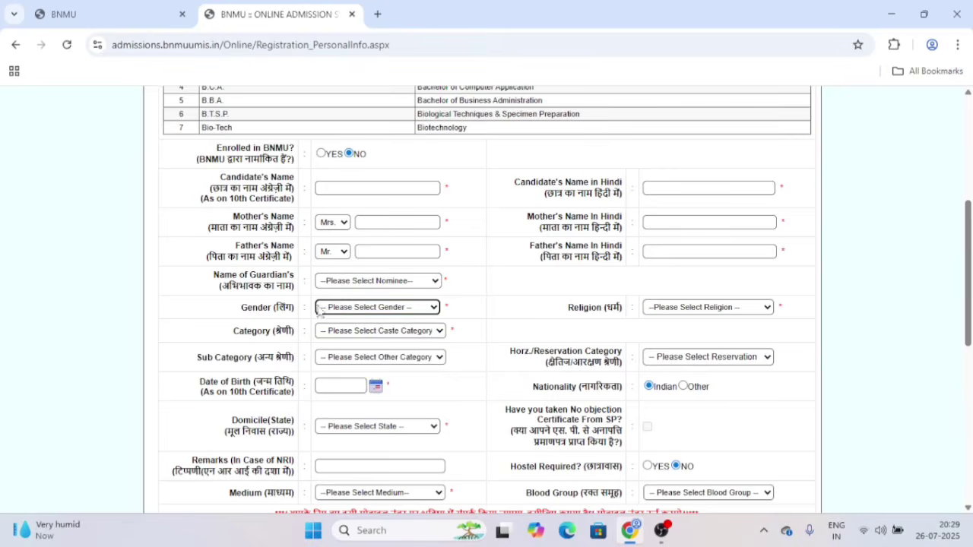
left_click(714, 313)
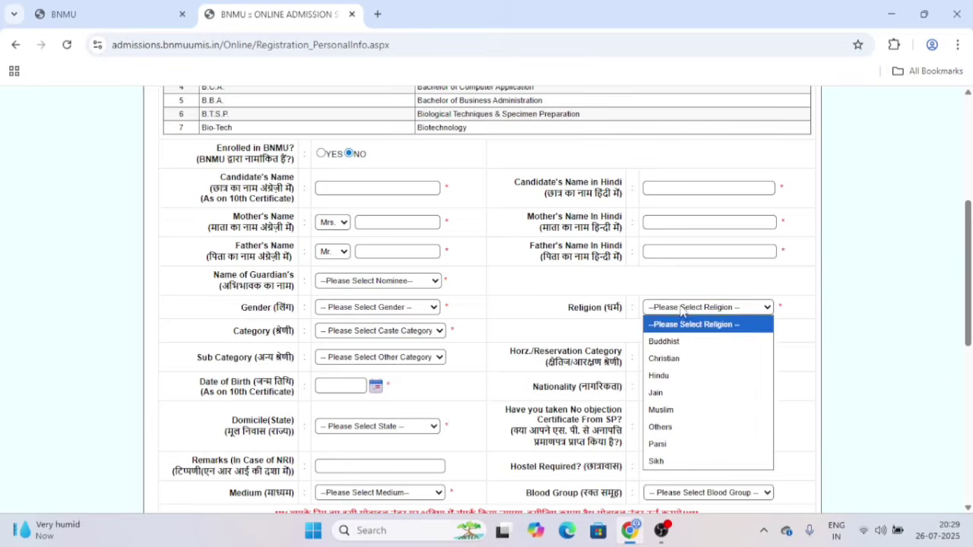
left_click(682, 310)
left_click(394, 333)
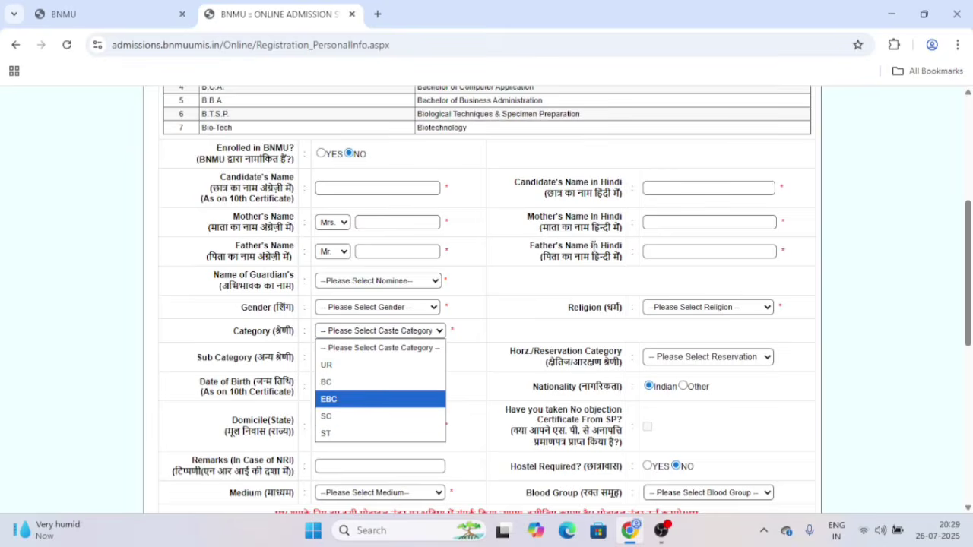
left_click(476, 322)
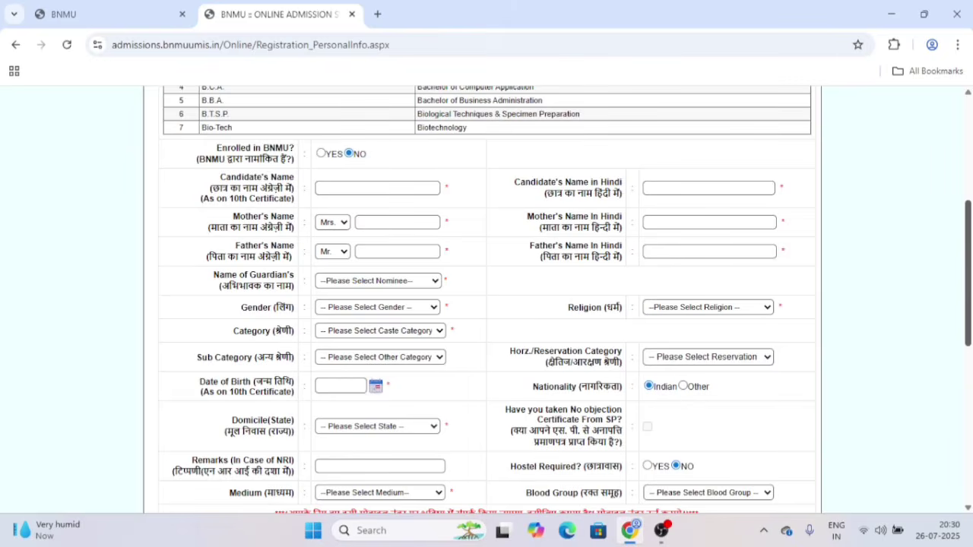
Step: Examine the available choices for domicile state, medium and blood group without selecting any
scroll(487, 304, "down", 4)
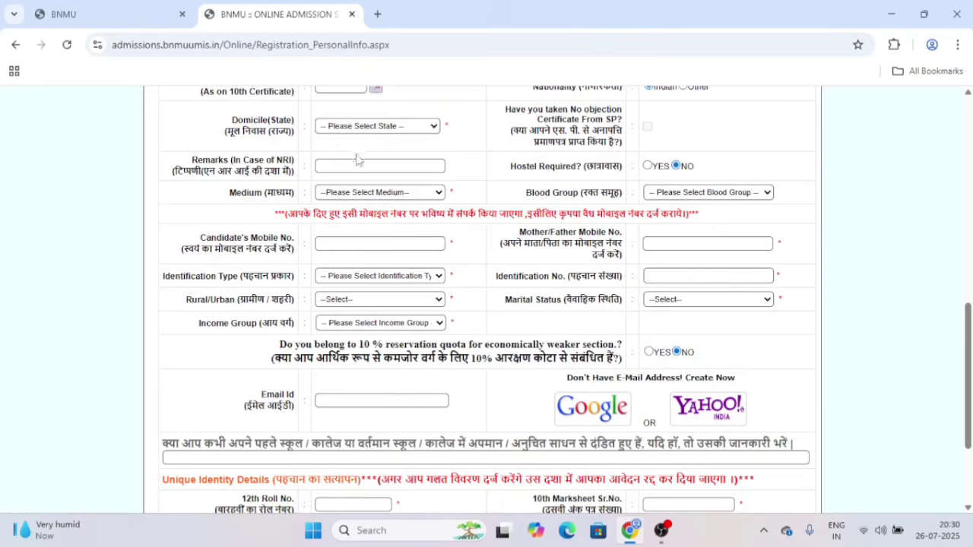
left_click(335, 130)
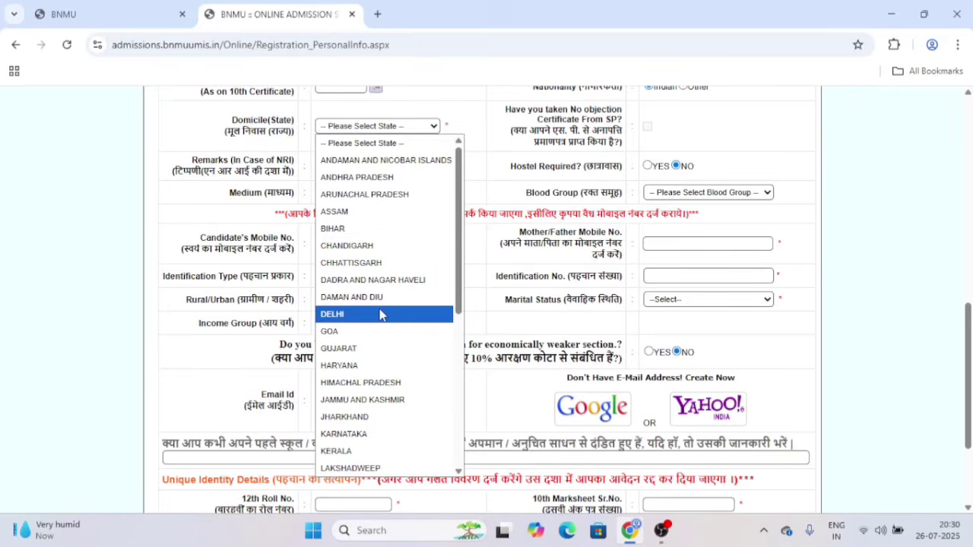
left_click(226, 215)
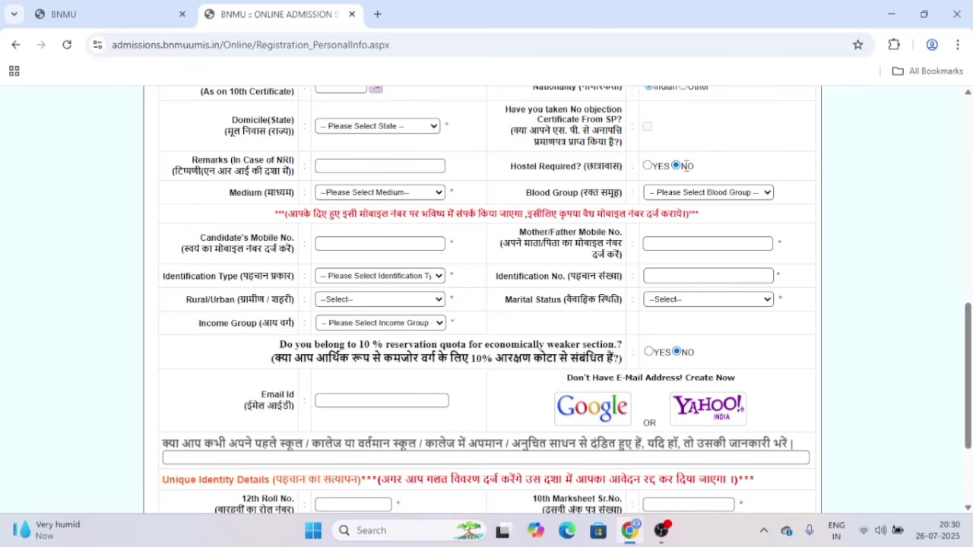
left_click(412, 196)
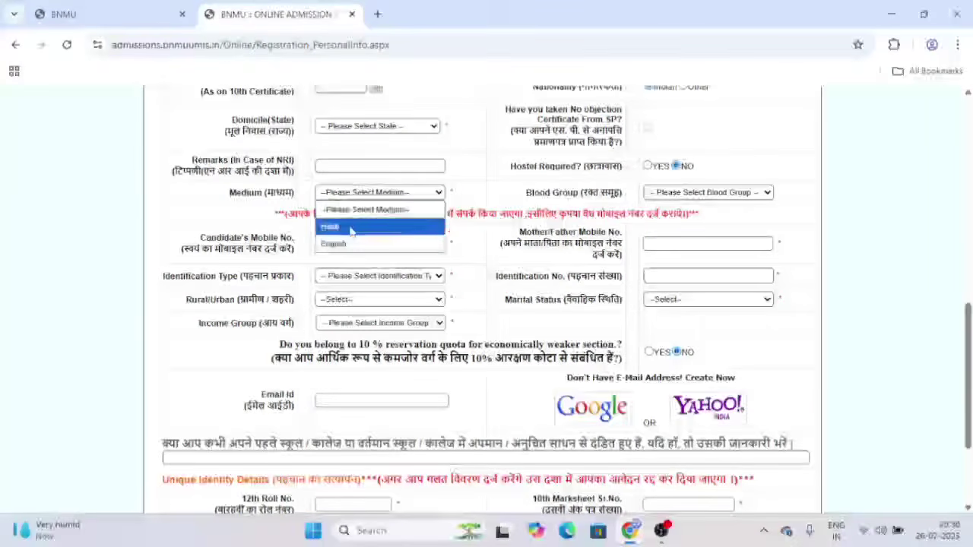
left_click(475, 195)
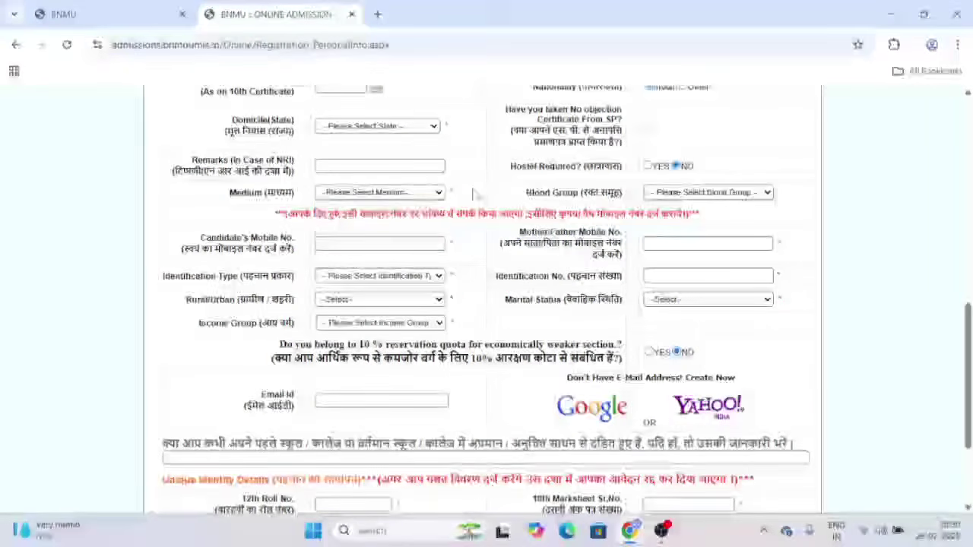
left_click(684, 192)
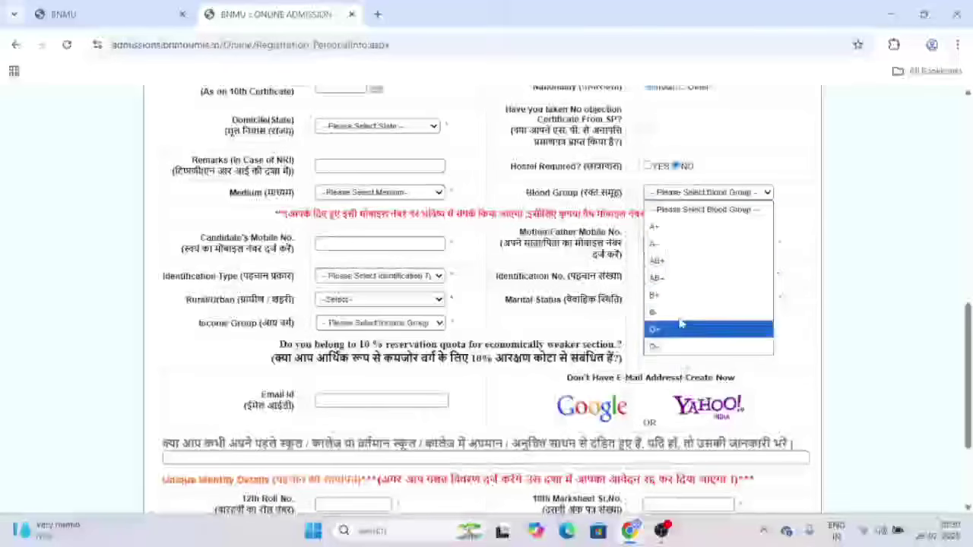
left_click(672, 199)
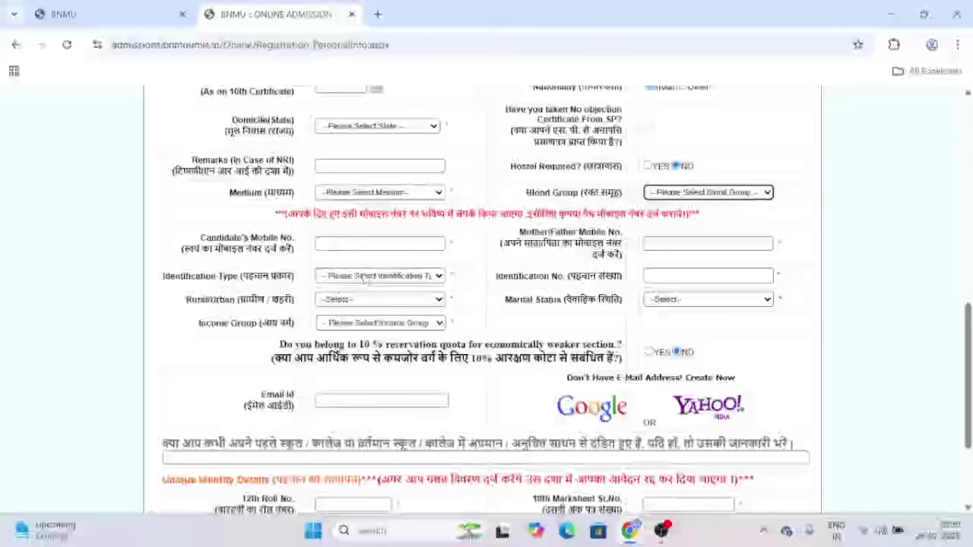
Step: Check the identification type choices and the identification number field, leaving both empty
left_click(367, 279)
left_click(368, 280)
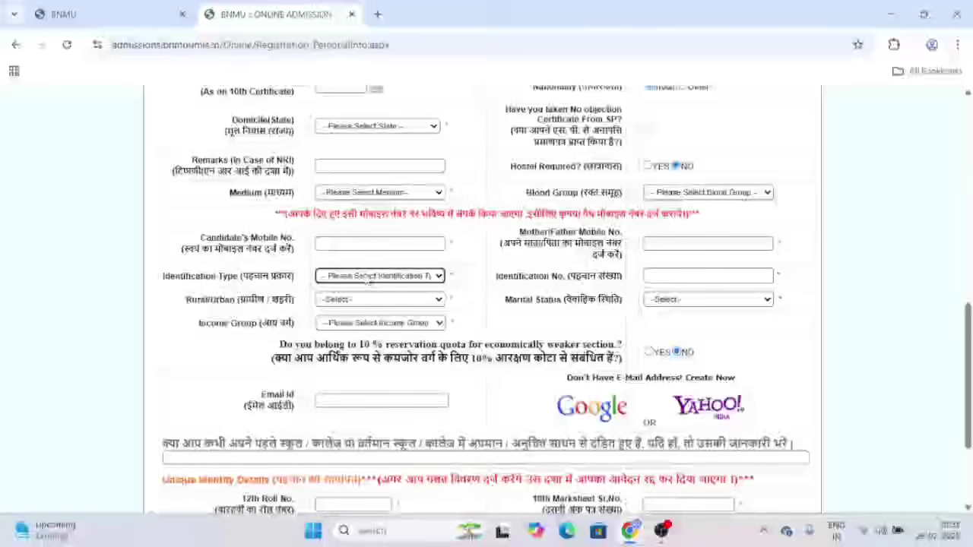
left_click(368, 279)
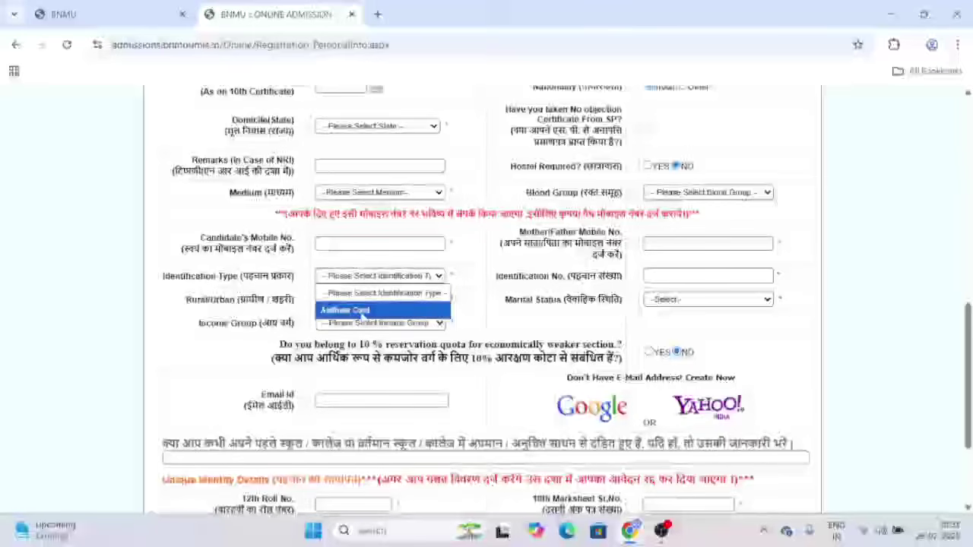
left_click(701, 275)
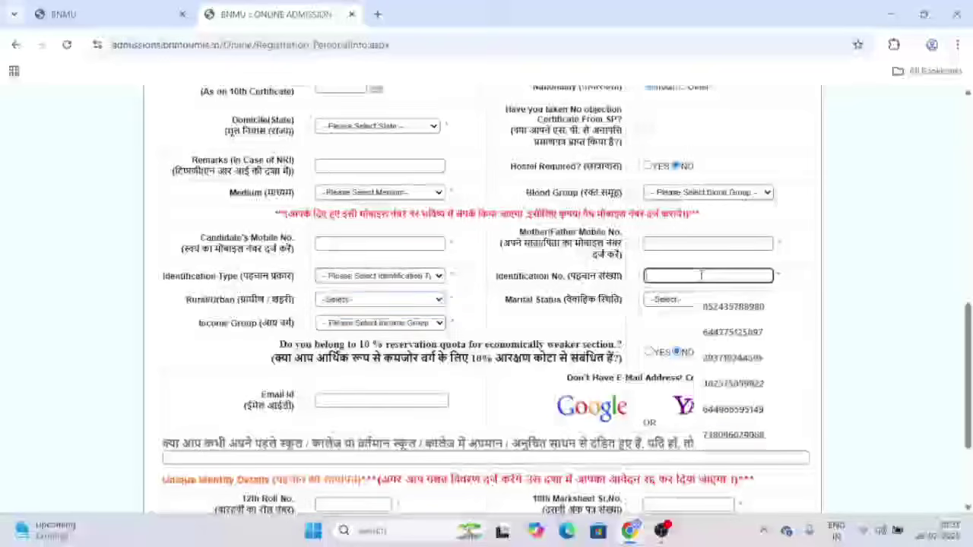
left_click(605, 272)
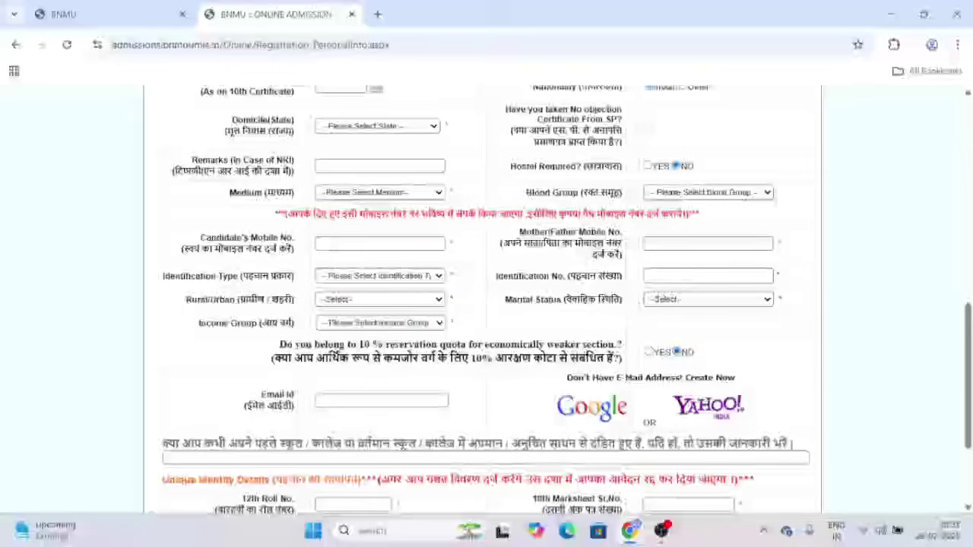
Step: Examine the rural/urban, marital status and income group choices, and view the remaining fields down to the unique identity details
left_click(371, 301)
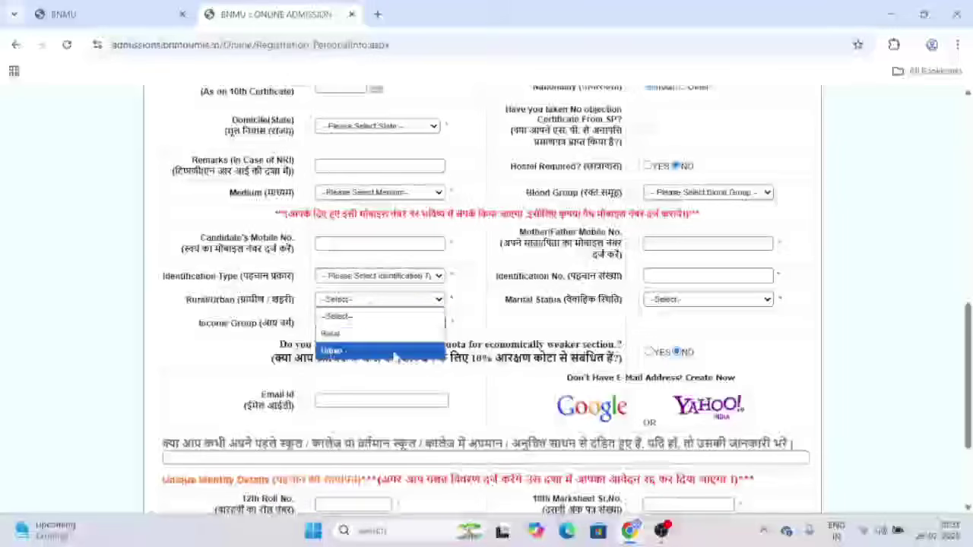
left_click(481, 320)
left_click(682, 302)
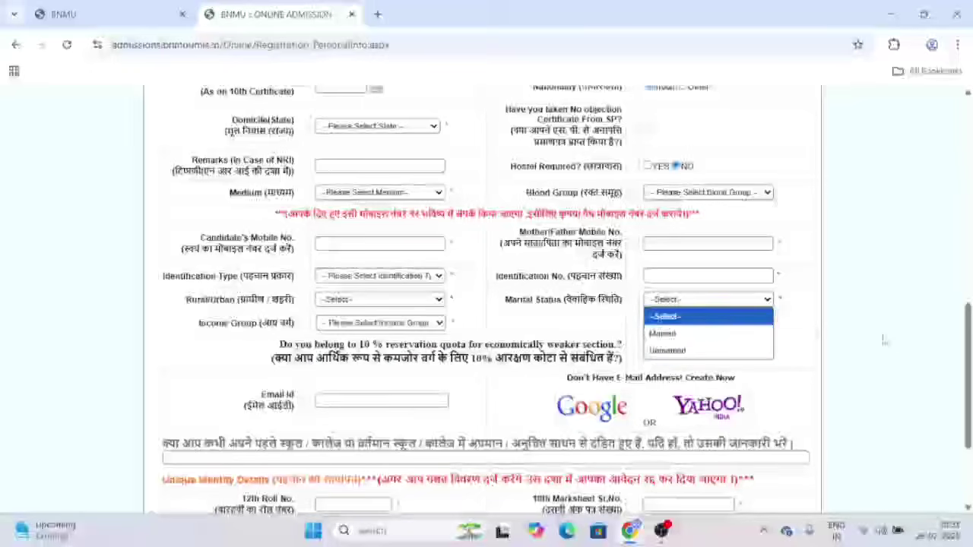
left_click(852, 340)
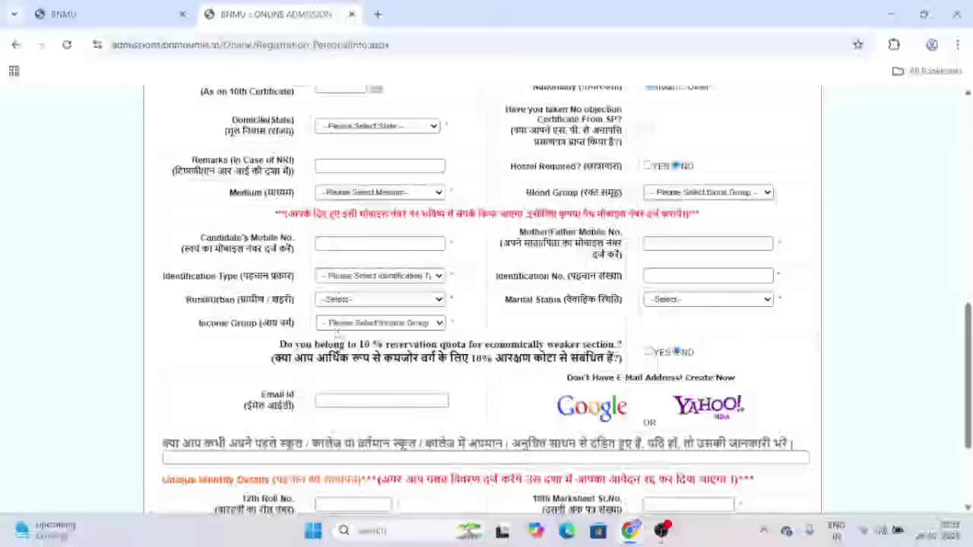
left_click(337, 323)
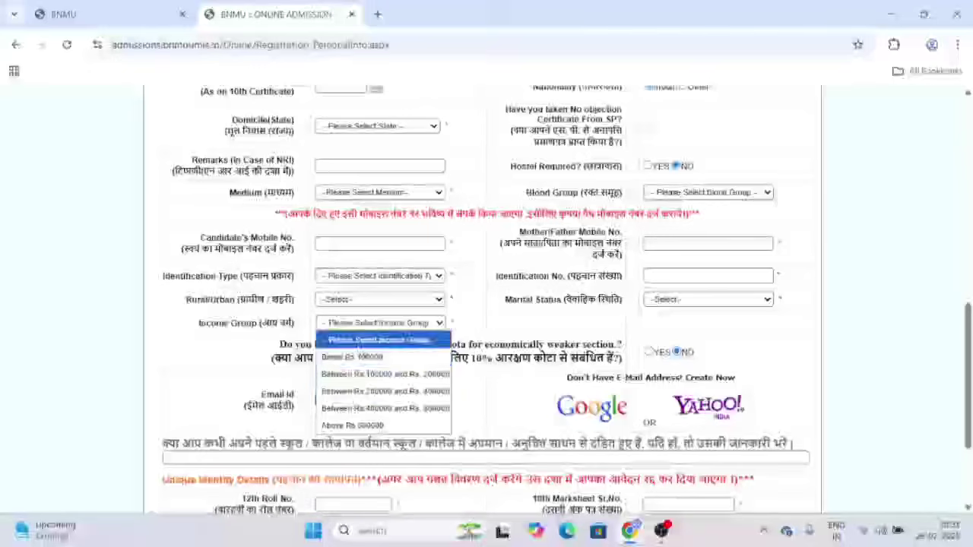
left_click(520, 336)
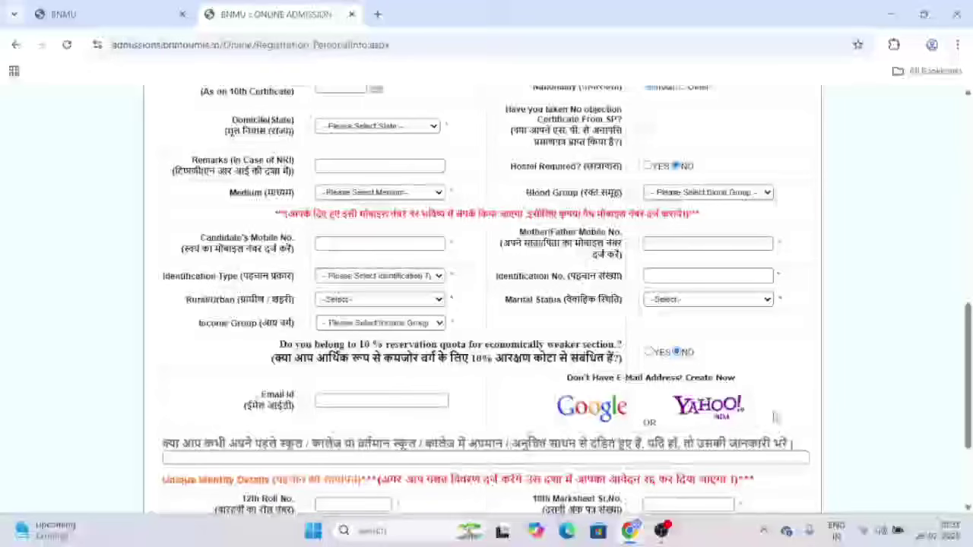
scroll(967, 380, "down", 1)
scroll(967, 380, "down", 3)
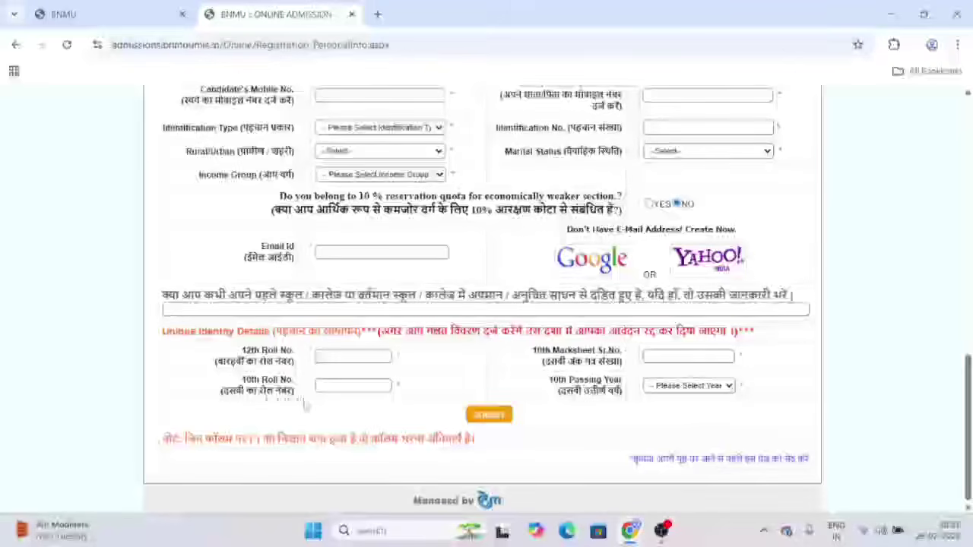
Step: Check the 10th passing year choices and submit the personal information form to continue to the address and bank details
left_click(678, 387)
left_click(677, 387)
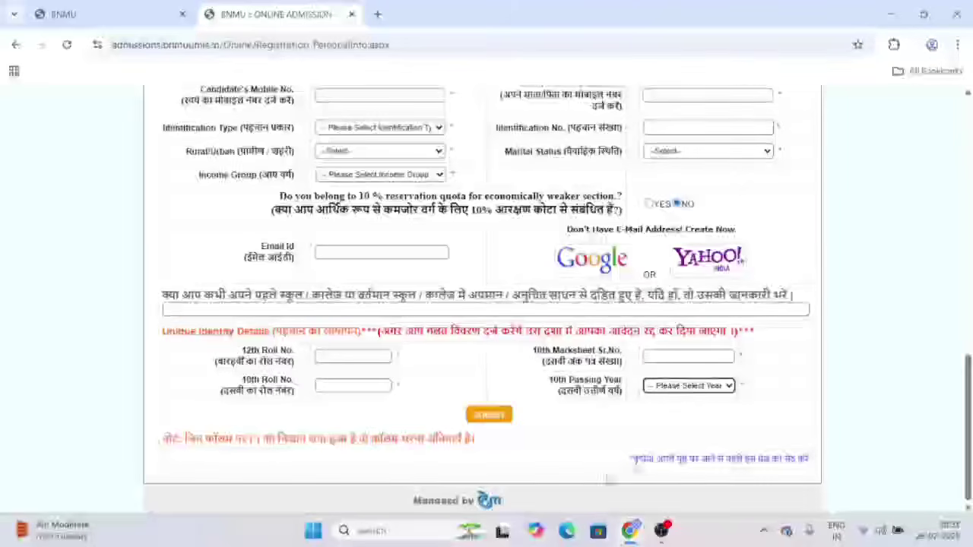
left_click(486, 419)
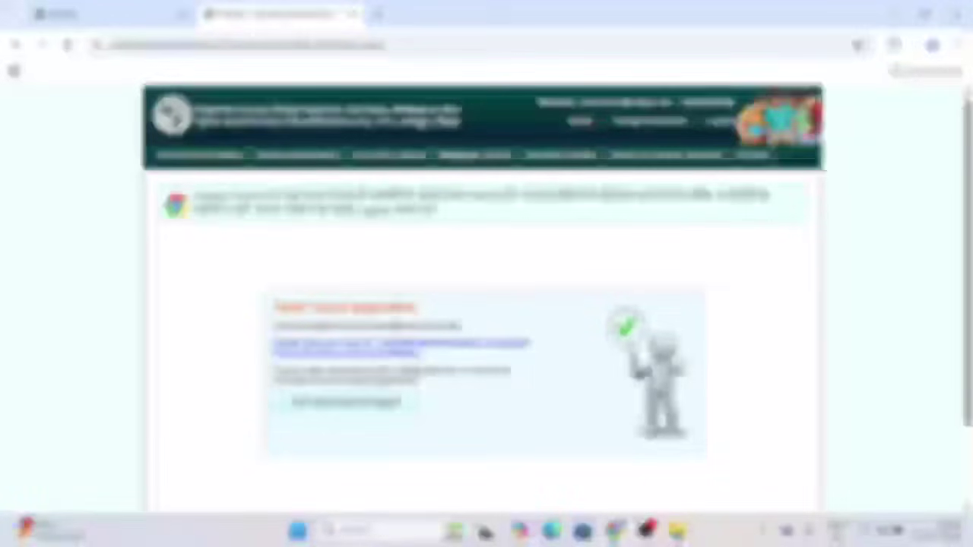
scroll(487, 304, "down", 1)
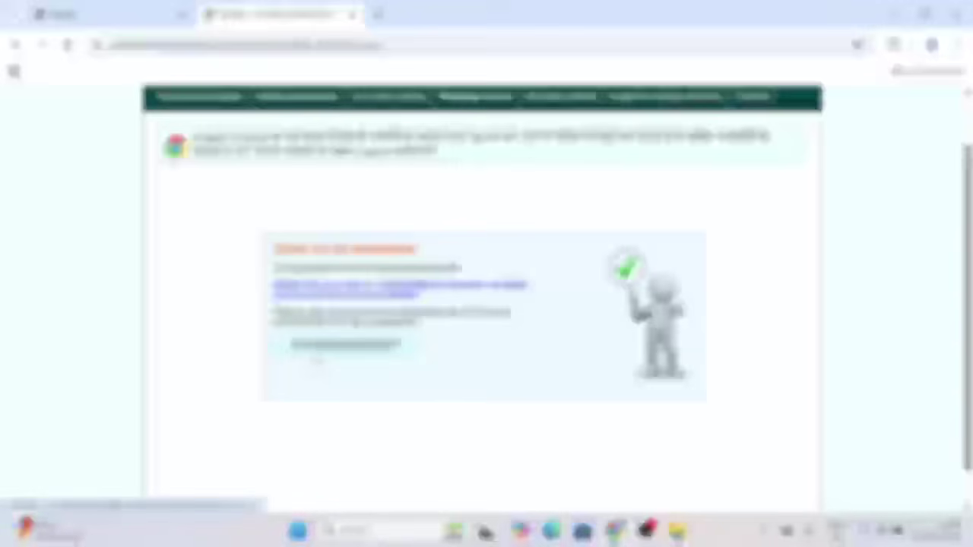
left_click(320, 354)
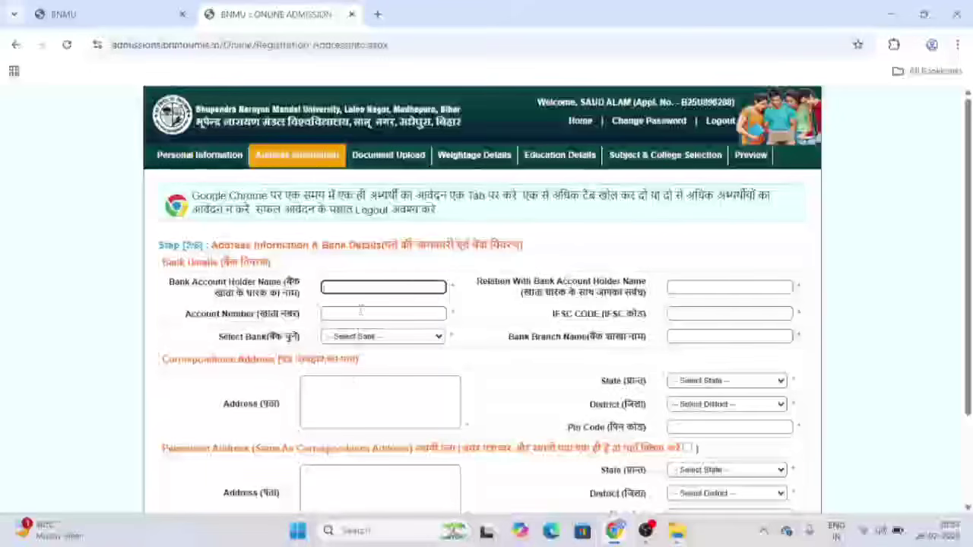
Step: Examine the bank details fields, including the bank and branch name choices, without filling in any
left_click(726, 279)
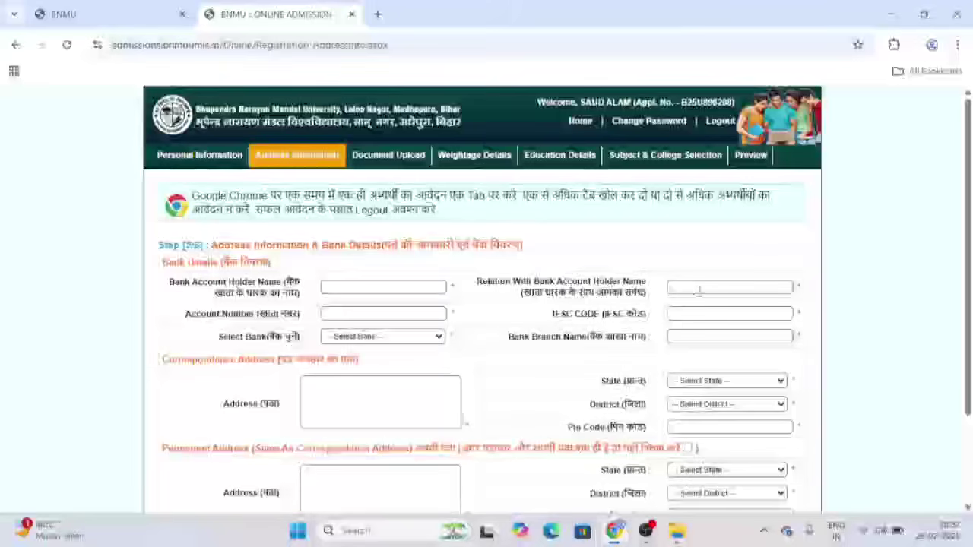
left_click(337, 314)
left_click(472, 323)
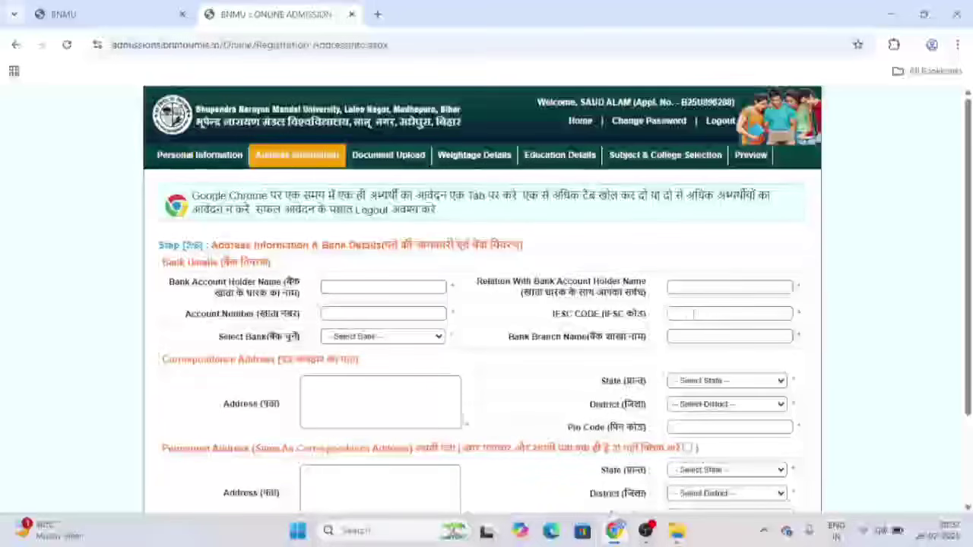
left_click(341, 337)
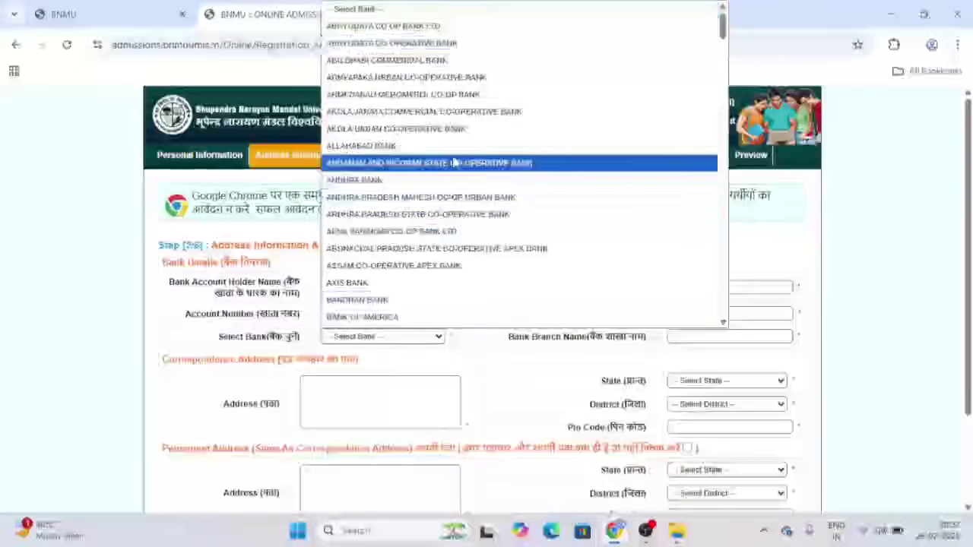
left_click(505, 392)
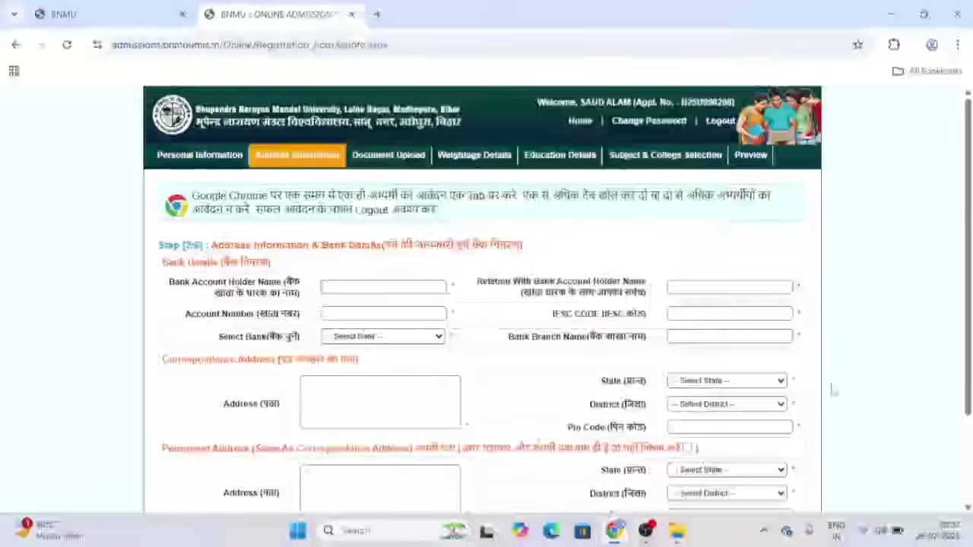
left_click(752, 336)
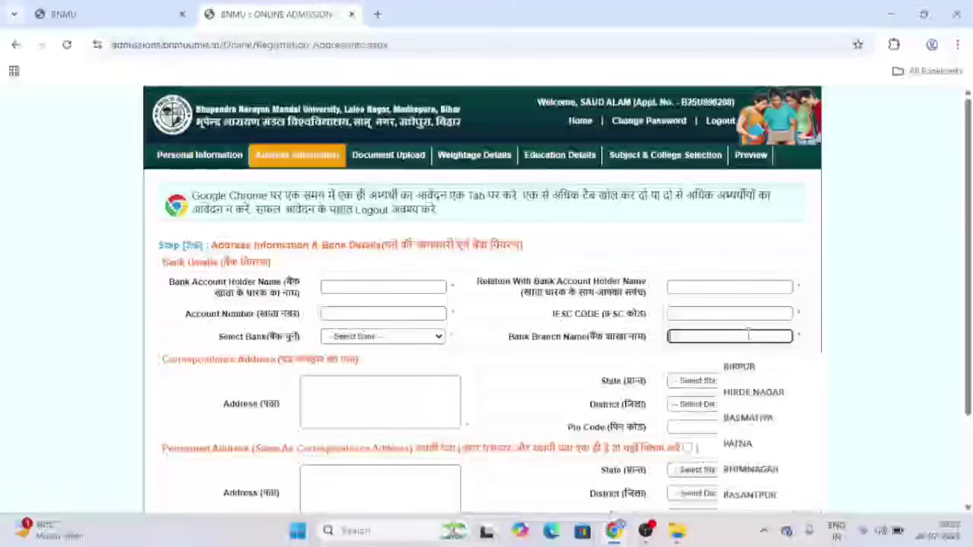
left_click(548, 393)
Step: Examine the correspondence address section and its state and district choices without selecting any
scroll(486, 304, "down", 1)
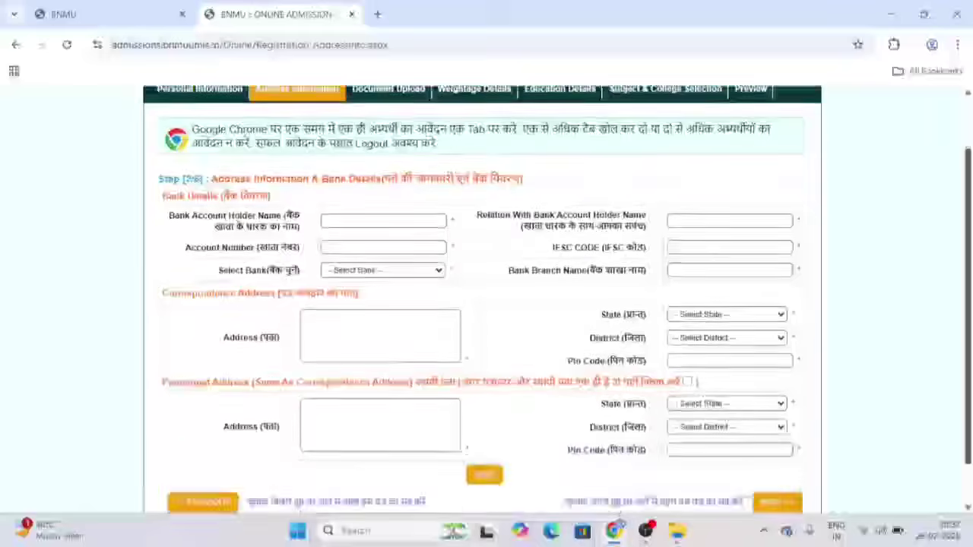
scroll(752, 357, "down", 1)
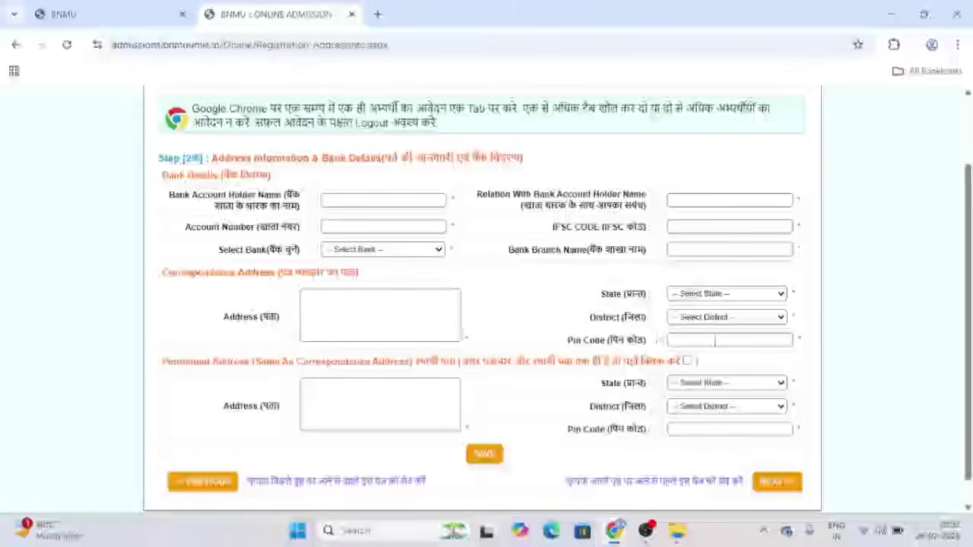
left_click(709, 297)
left_click(706, 323)
left_click(705, 319)
left_click(704, 329)
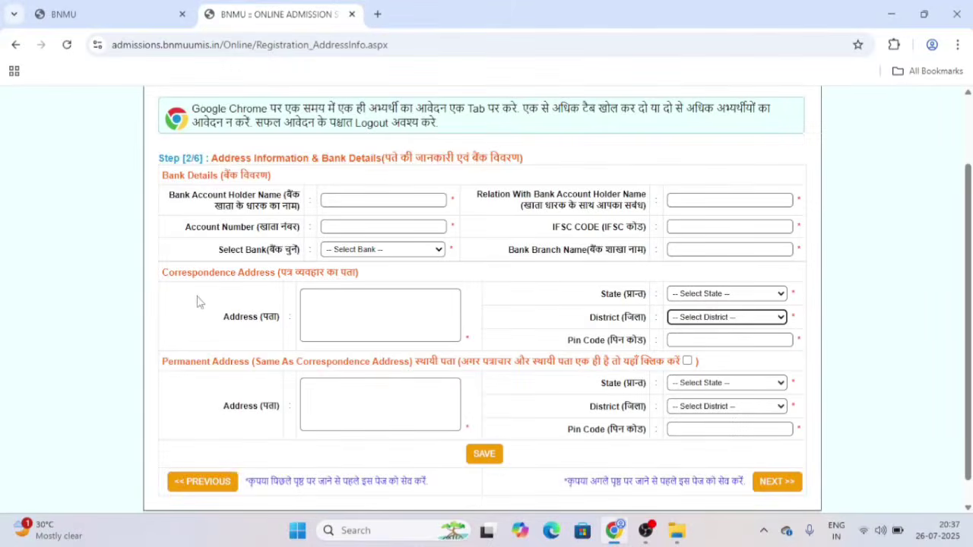
Step: Save the address and bank details and continue to the document upload page
left_click(484, 455)
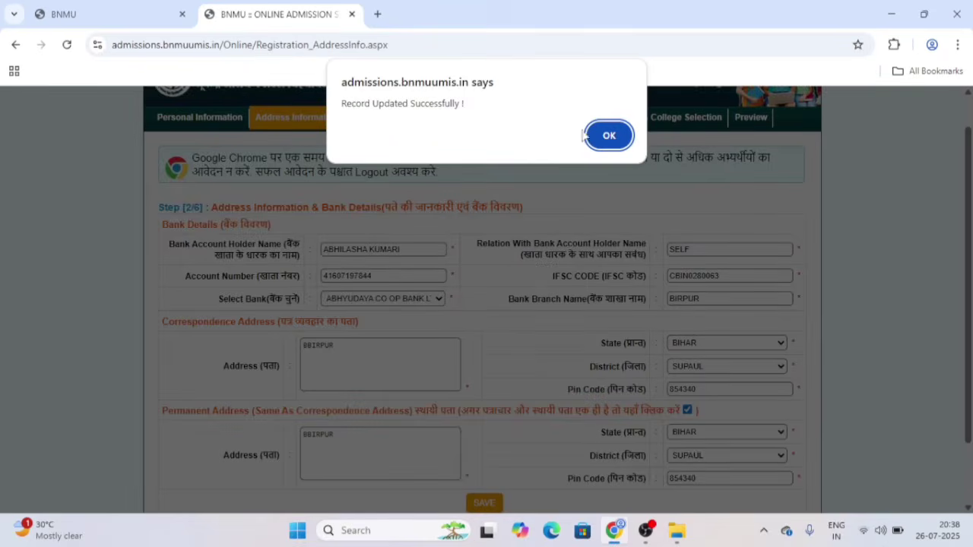
left_click(609, 137)
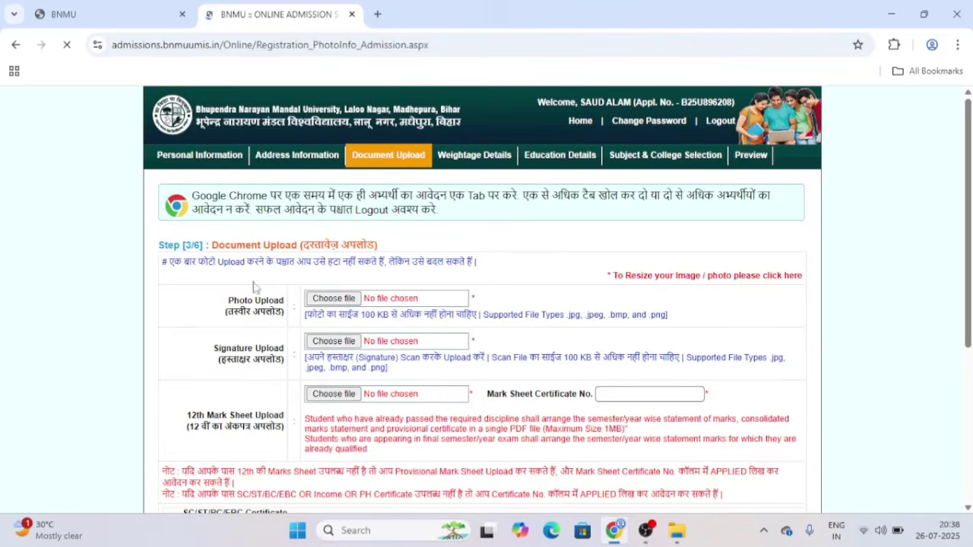
Step: Review the photo, signature, mark sheet and caste certificate upload requirements, and move on to the weightage details
left_click_drag(969, 304, 970, 358)
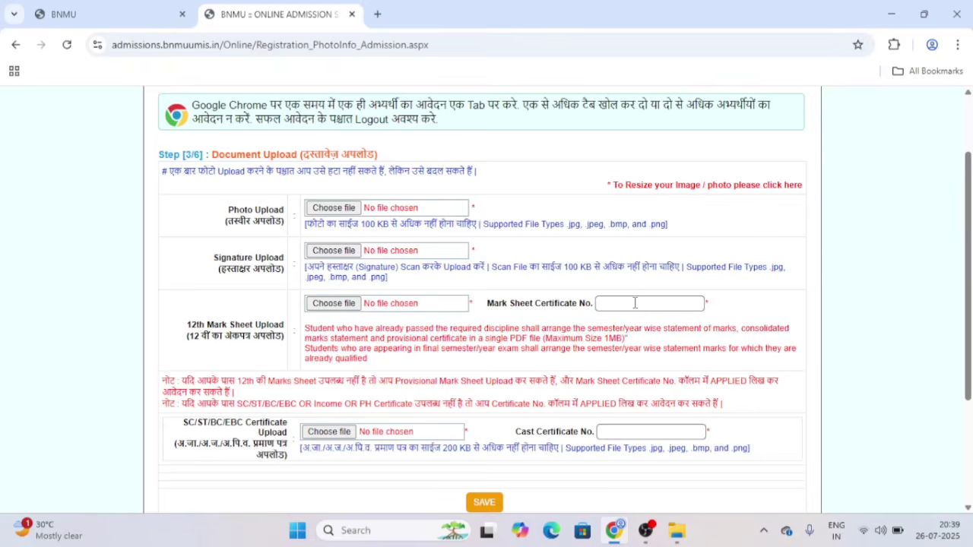
scroll(419, 417, "down", 2)
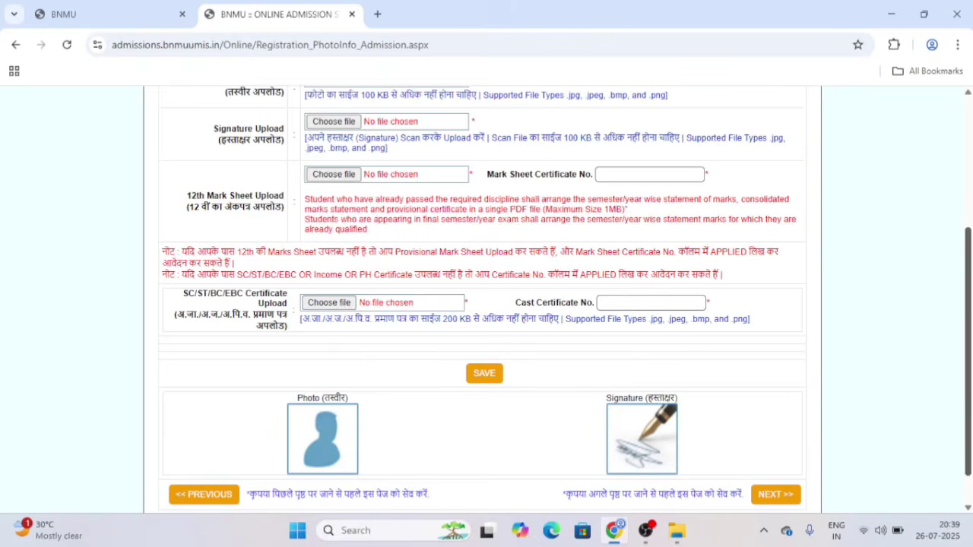
scroll(813, 353, "down", 1)
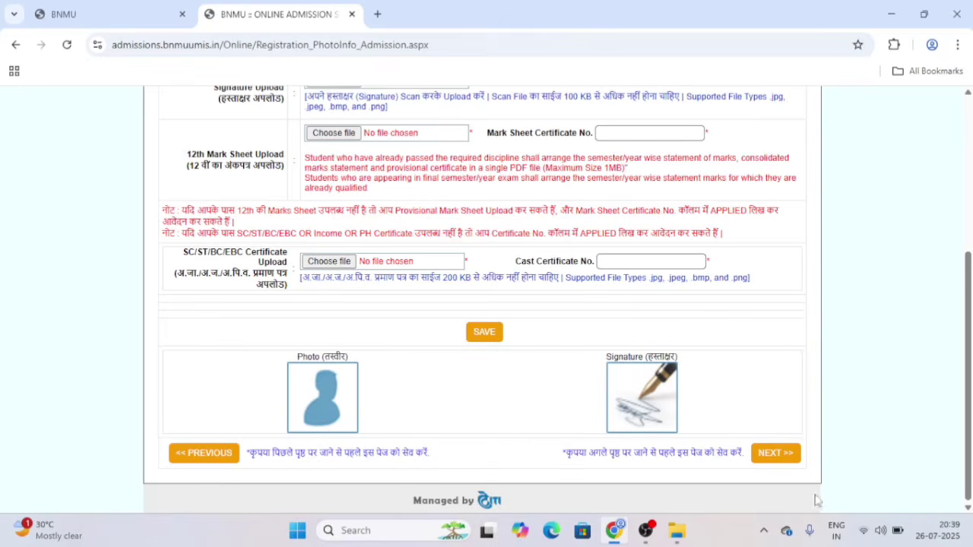
left_click(781, 461)
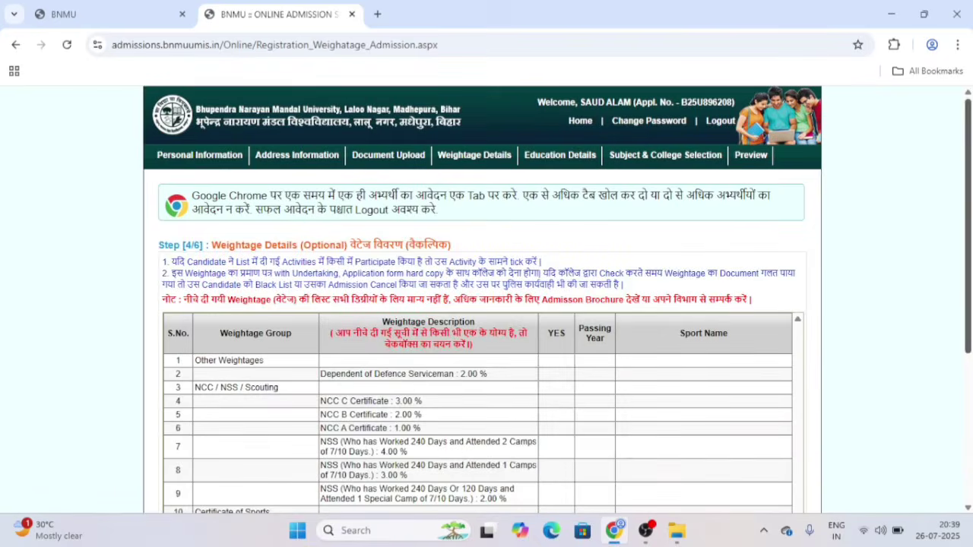
Step: Review the optional weightage list without marking any entry, and move on to the education details
scroll(482, 304, "down", 3)
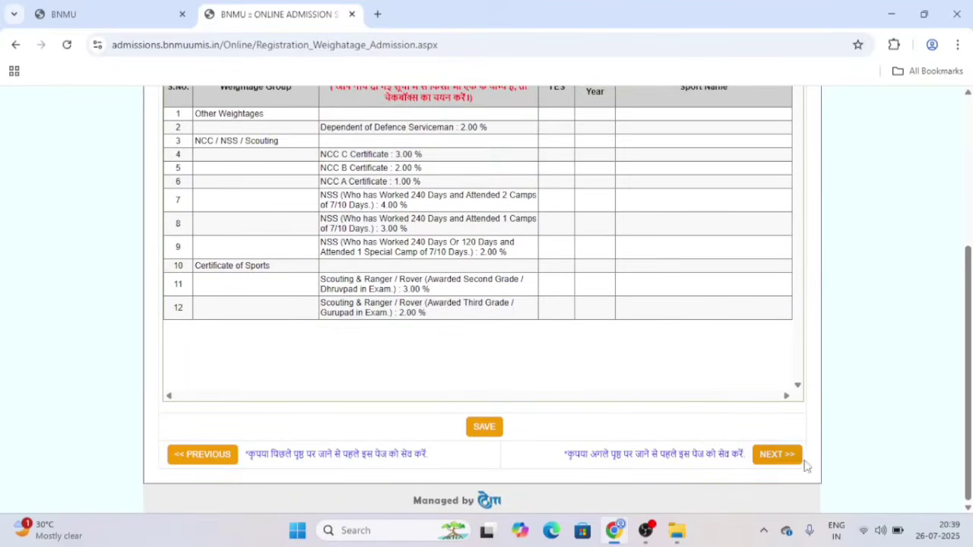
left_click(781, 455)
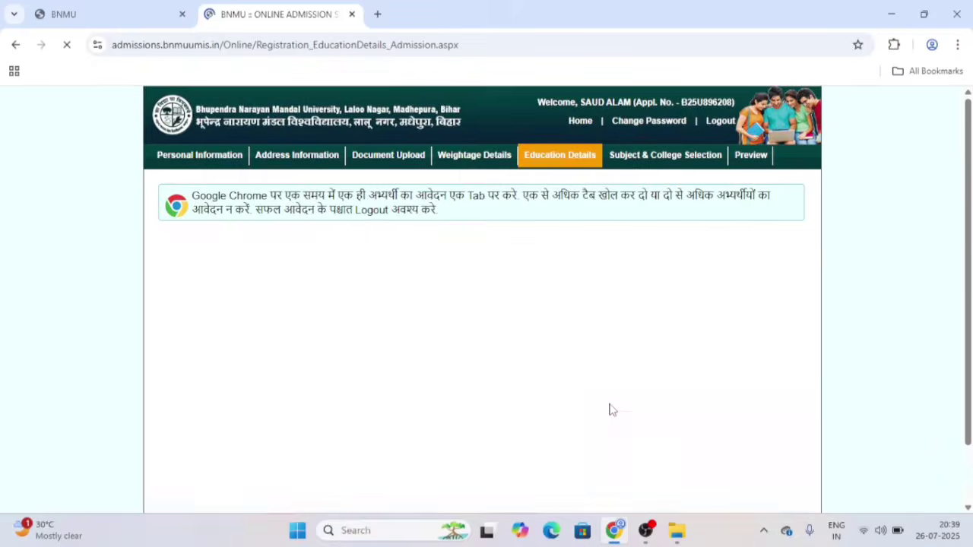
scroll(482, 300, "down", 1)
scroll(482, 299, "up", 1)
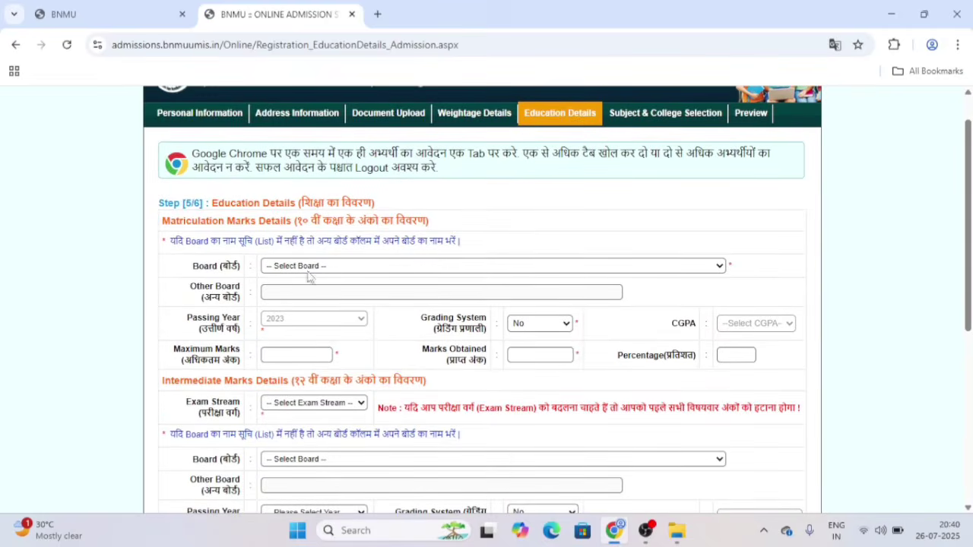
Step: Examine the matriculation board and intermediate exam stream choices without selecting any
left_click(282, 270)
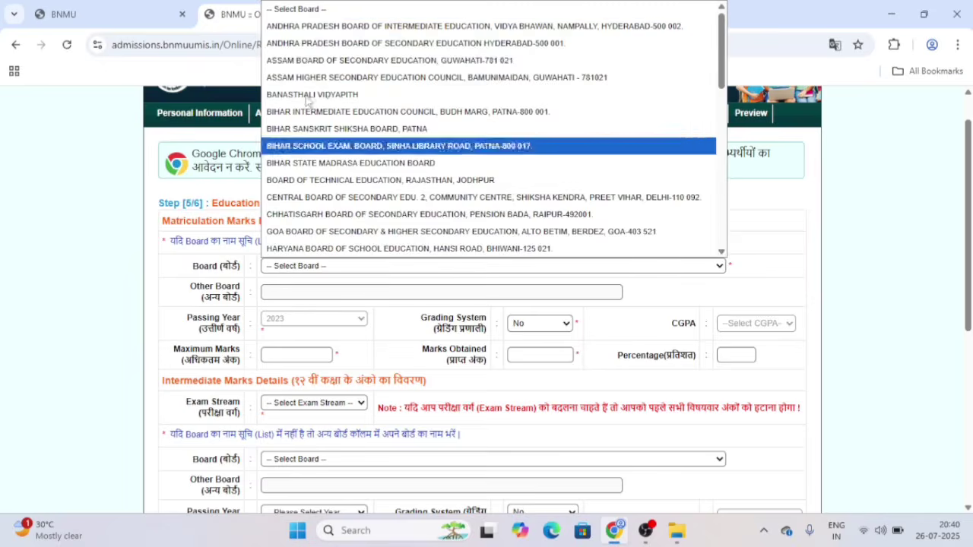
left_click(809, 313)
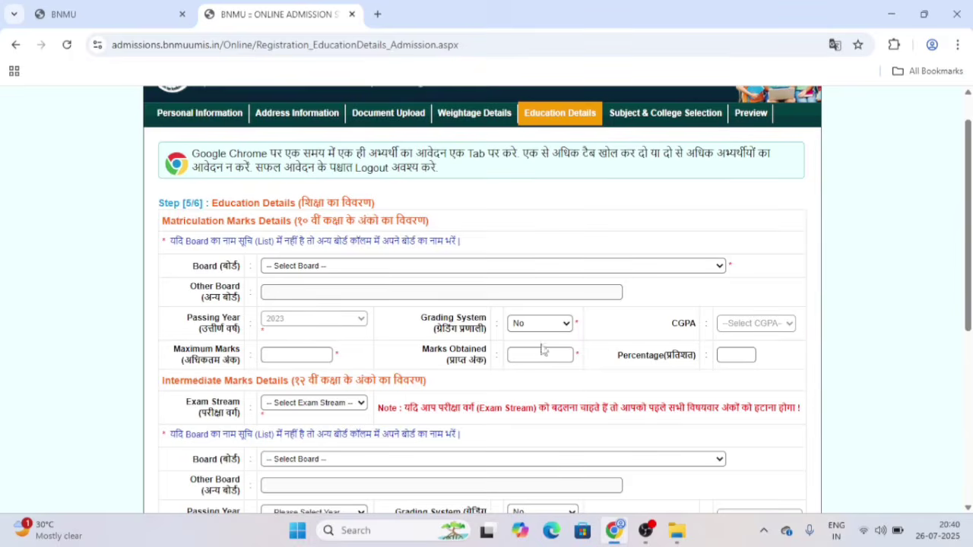
scroll(649, 306, "down", 3)
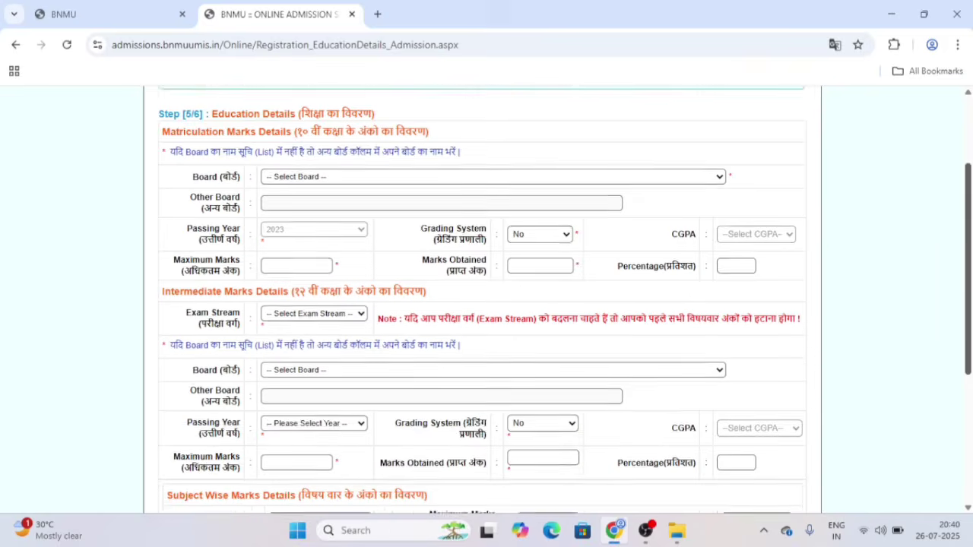
left_click(297, 169)
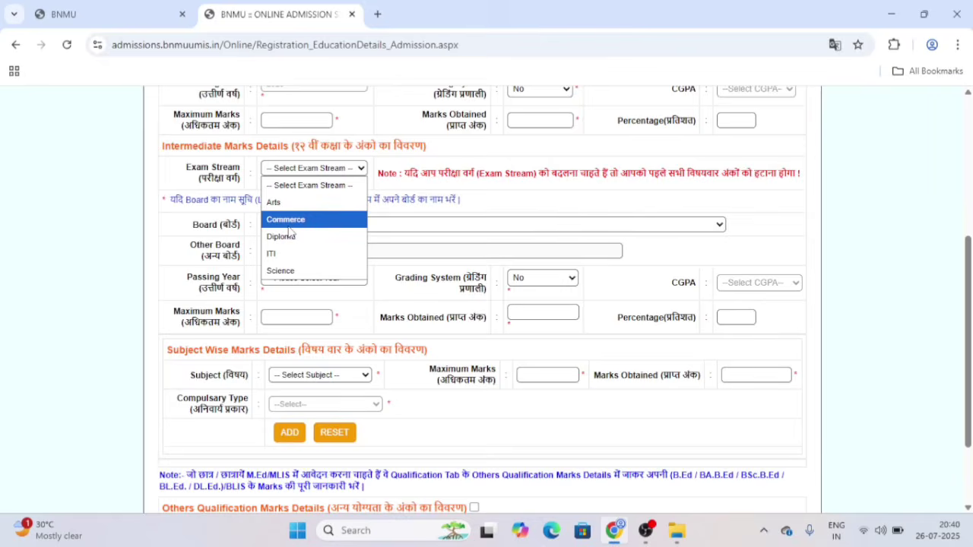
left_click(609, 217)
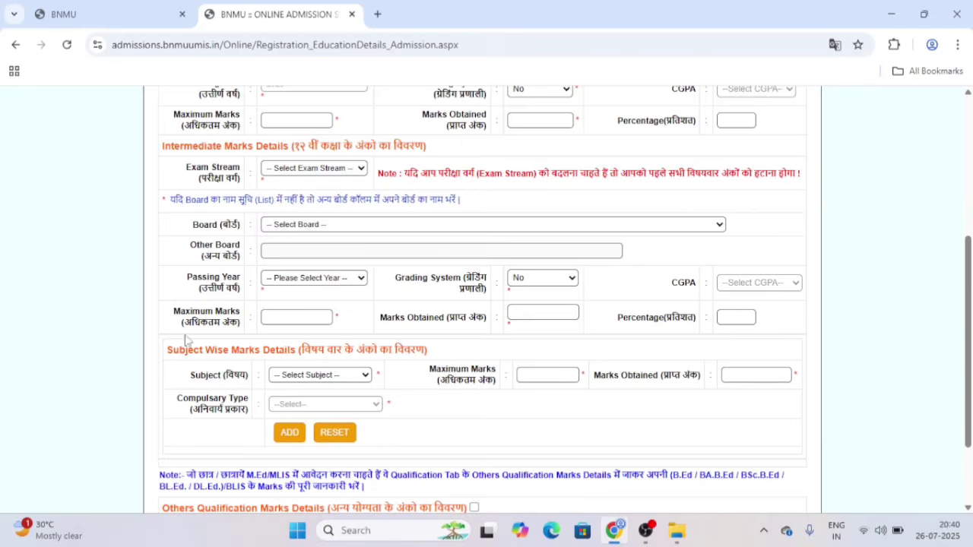
Step: Check the subject-wise marks fields, leaving them empty, and move on to the subject and college selection
left_click(306, 375)
left_click(305, 376)
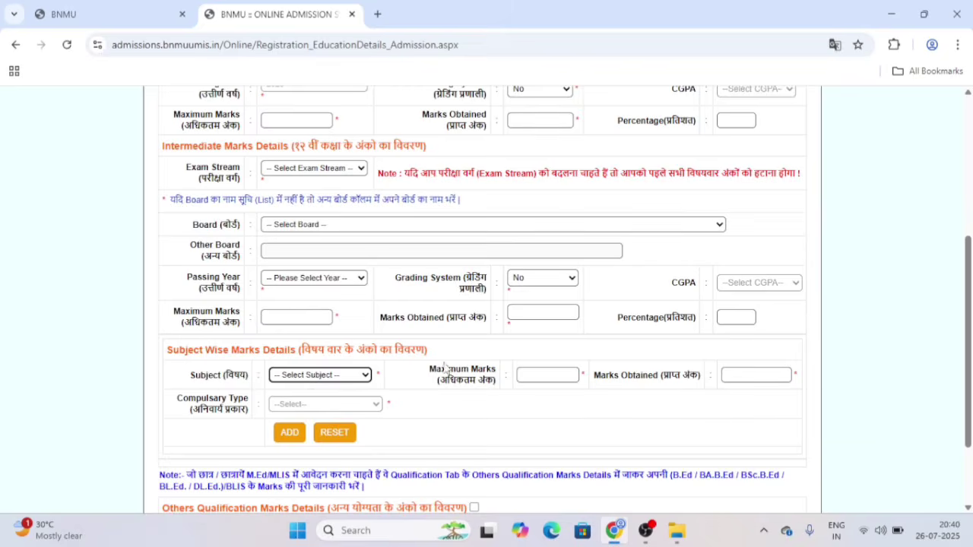
left_click(564, 378)
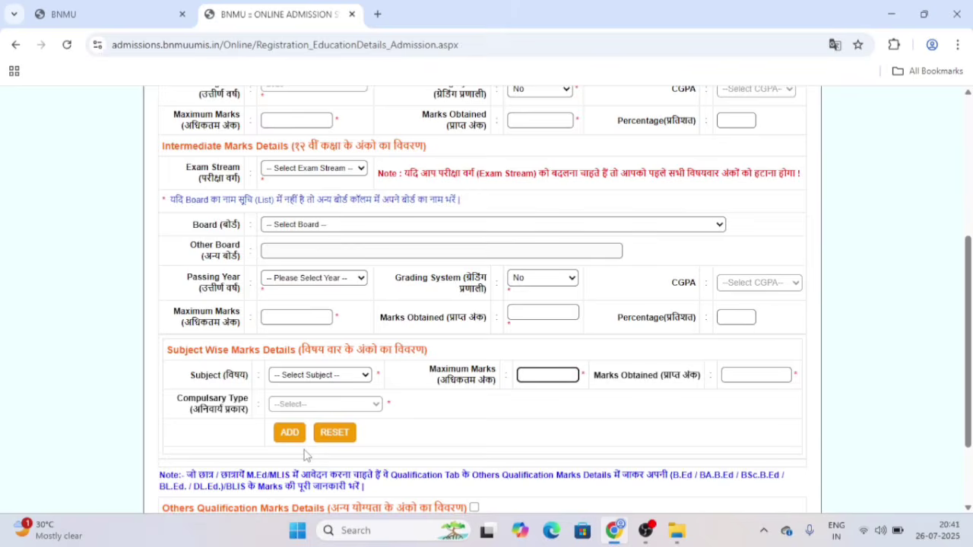
scroll(304, 455, "down", 2)
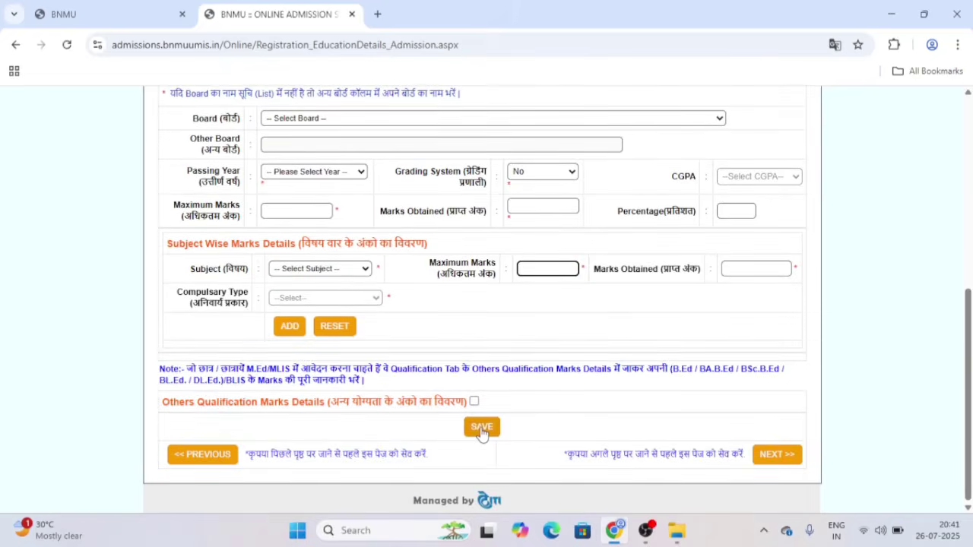
left_click(791, 463)
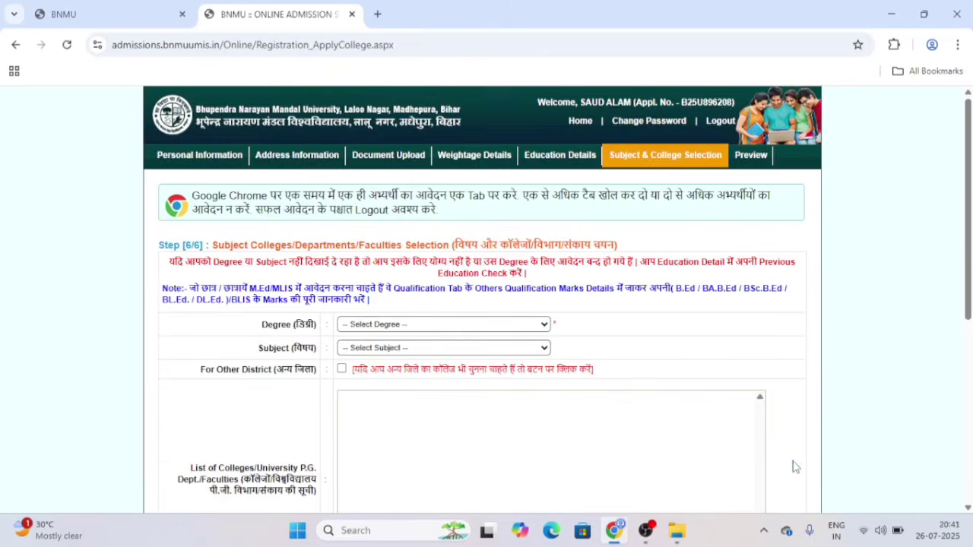
Step: Choose B.A as the degree for the subject and college selection
scroll(946, 362, "down", 3)
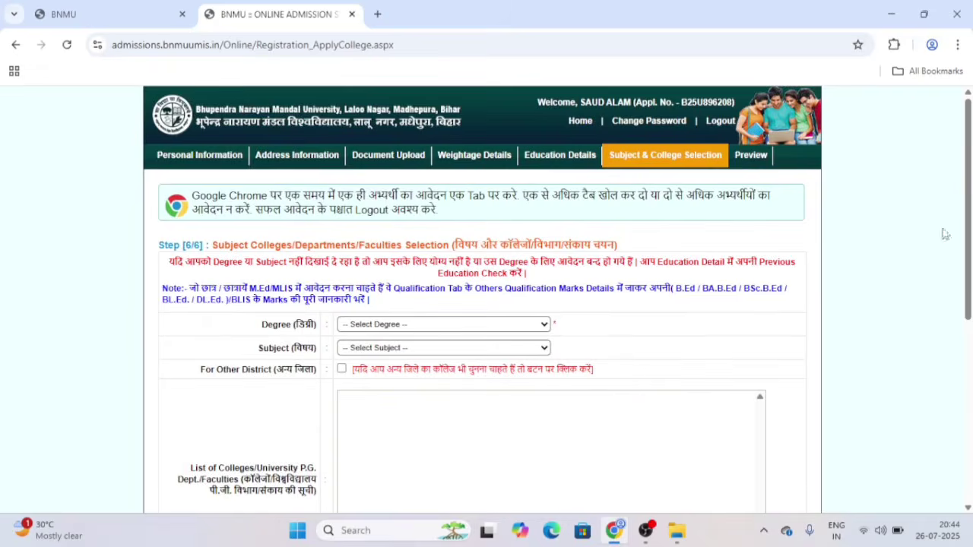
scroll(945, 234, "down", 3)
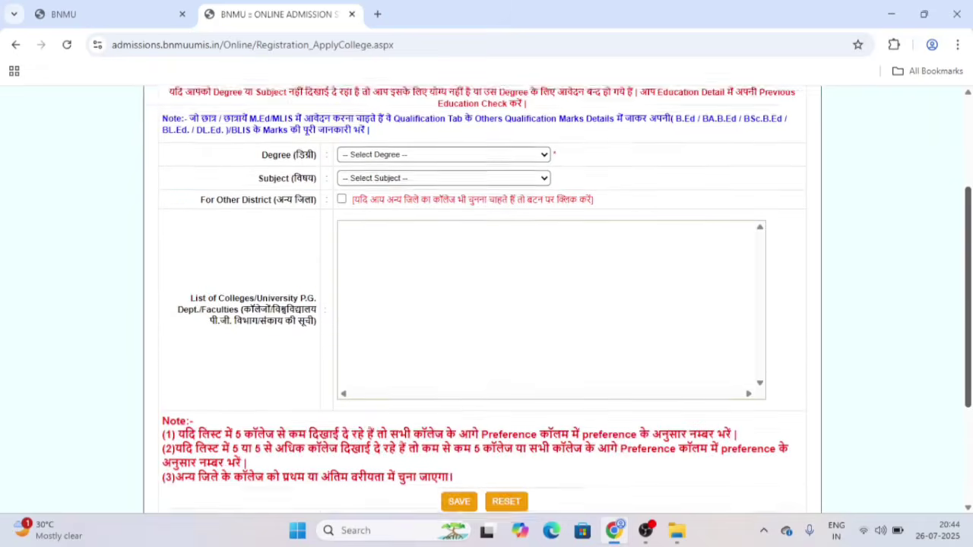
left_click(414, 170)
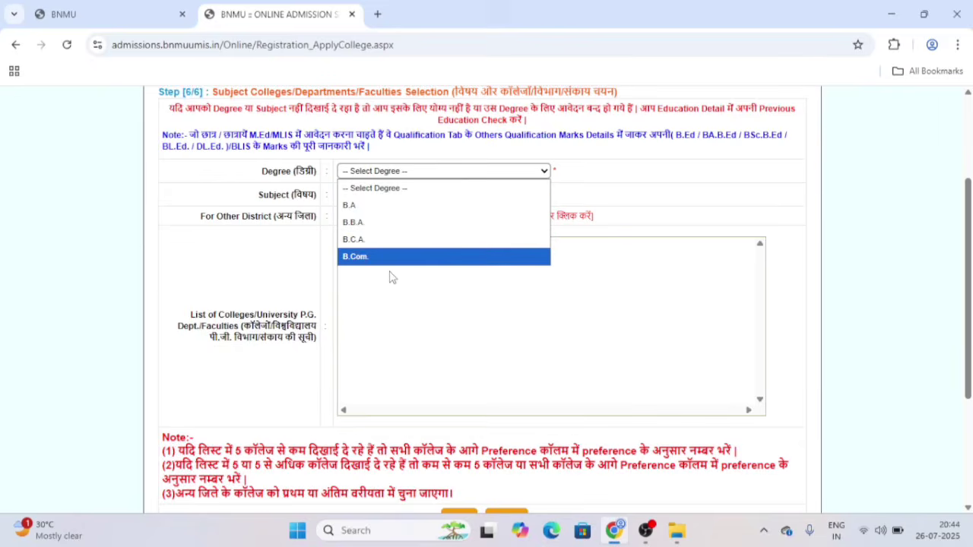
left_click(350, 206)
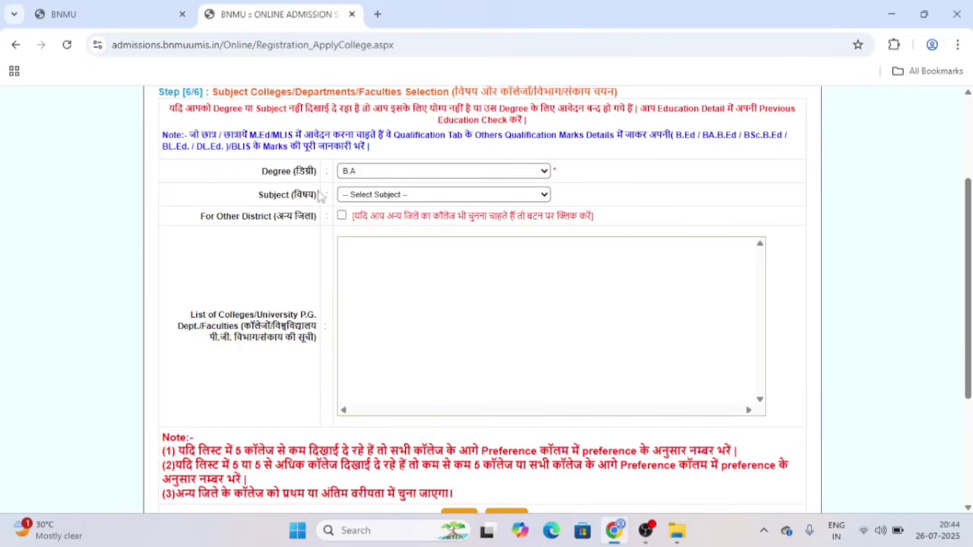
Step: Look through the available major subjects and choose ECONOMICS (MAJOR) as the subject
left_click(437, 196)
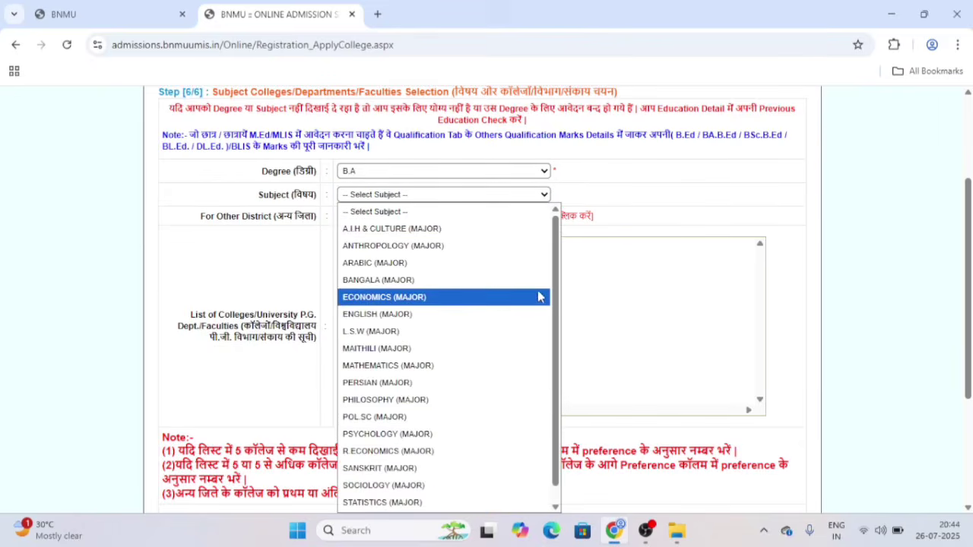
scroll(557, 304, "down", 1)
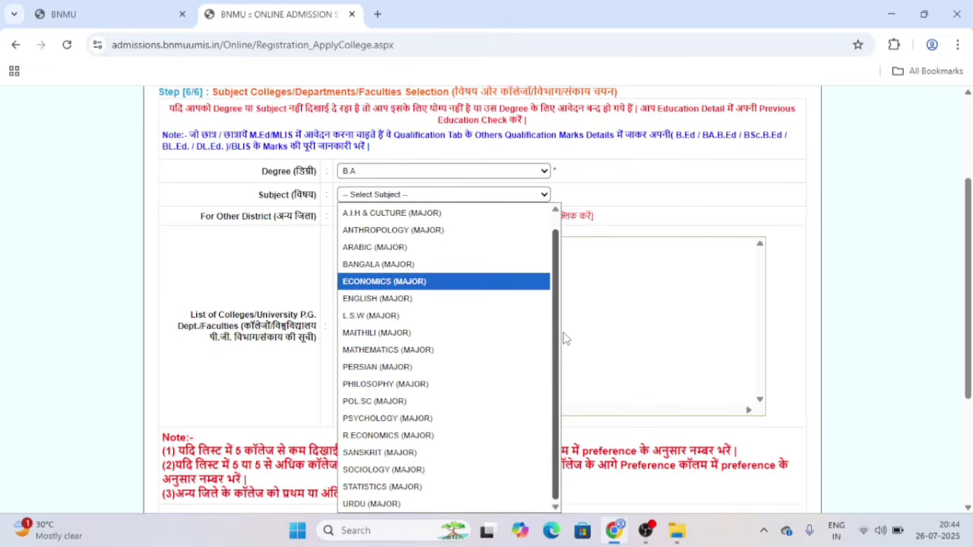
scroll(565, 339, "up", 1)
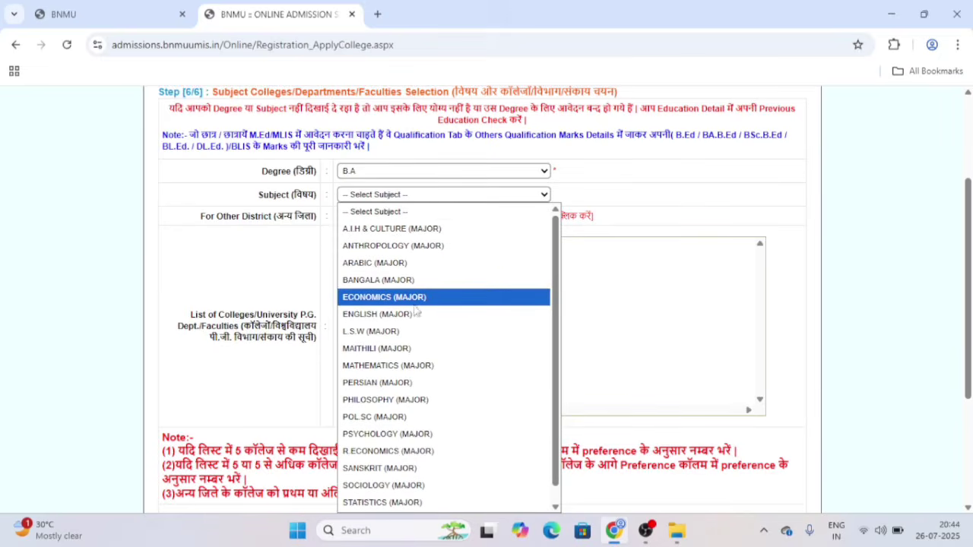
left_click(404, 296)
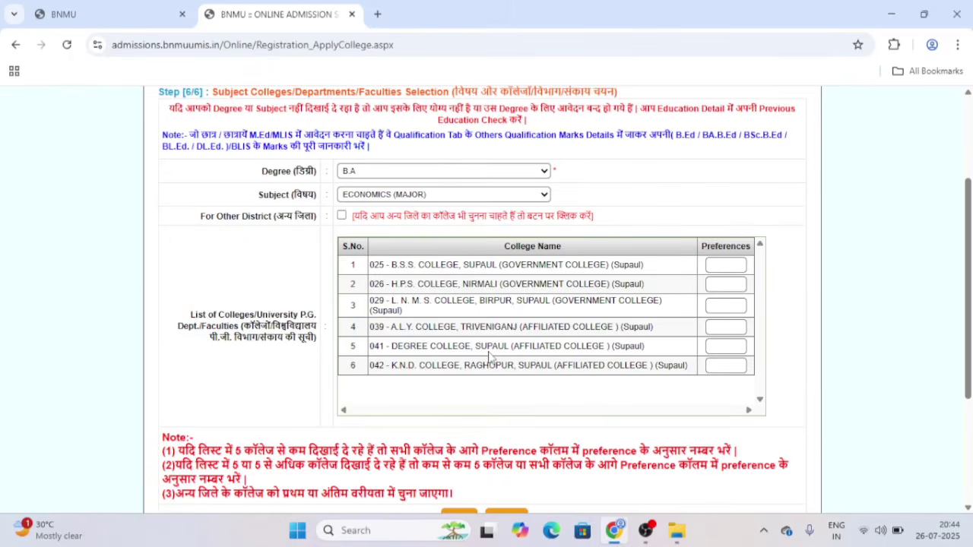
Step: Rank the college preferences: L. N. M. S. College 1, A.L.Y. College 2, Degree College Supaul 3, K.N.D. College 4, H.P.S. College 5
left_click(718, 303)
type("1")
left_click(734, 328)
left_click(726, 347)
left_click(726, 365)
left_click(731, 284)
left_click(740, 265)
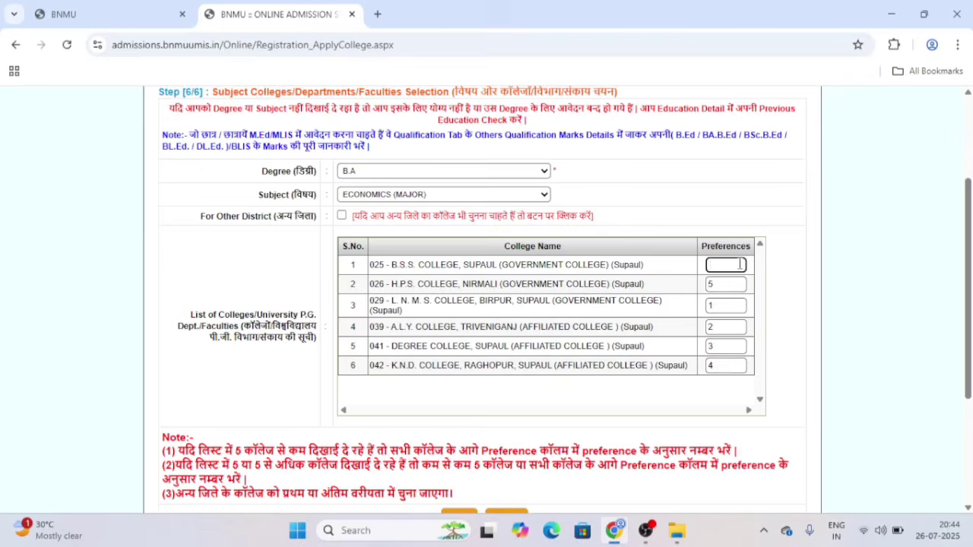
Step: Save the subject and college preferences, and move on to the application preview
scroll(692, 283, "down", 3)
left_click(458, 321)
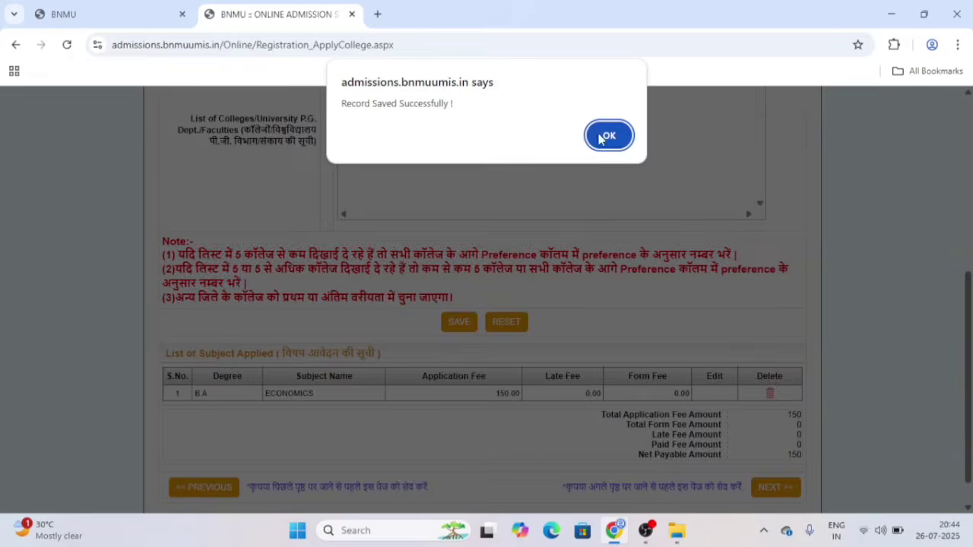
left_click(596, 132)
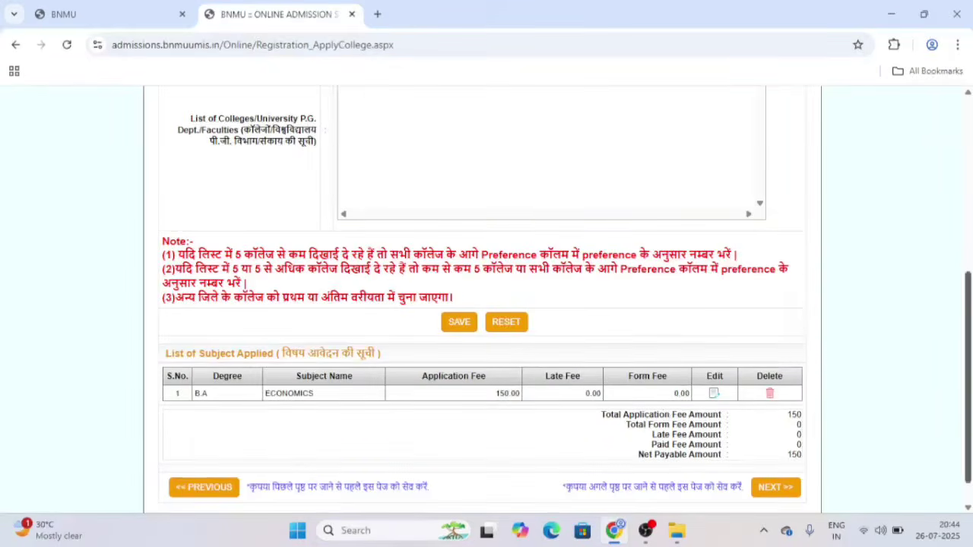
scroll(697, 411, "down", 1)
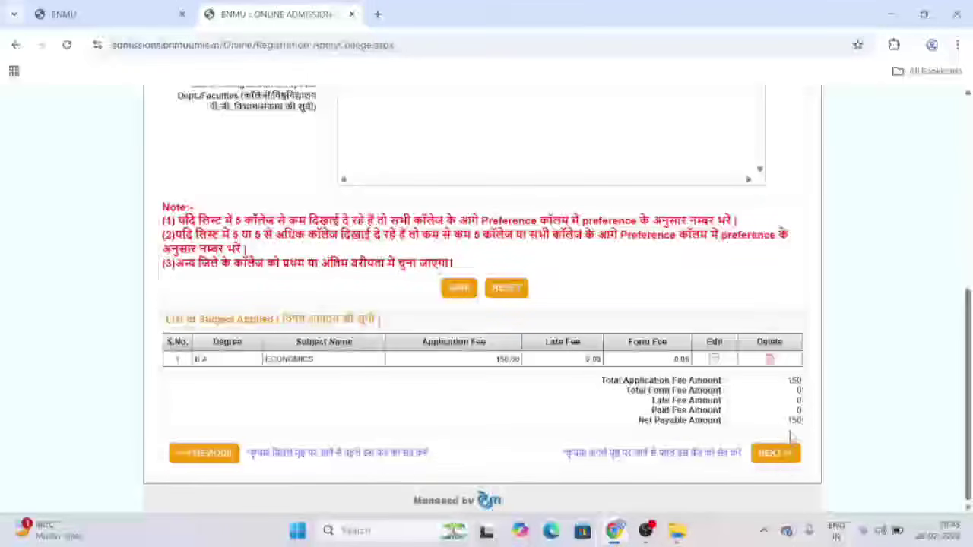
left_click(781, 459)
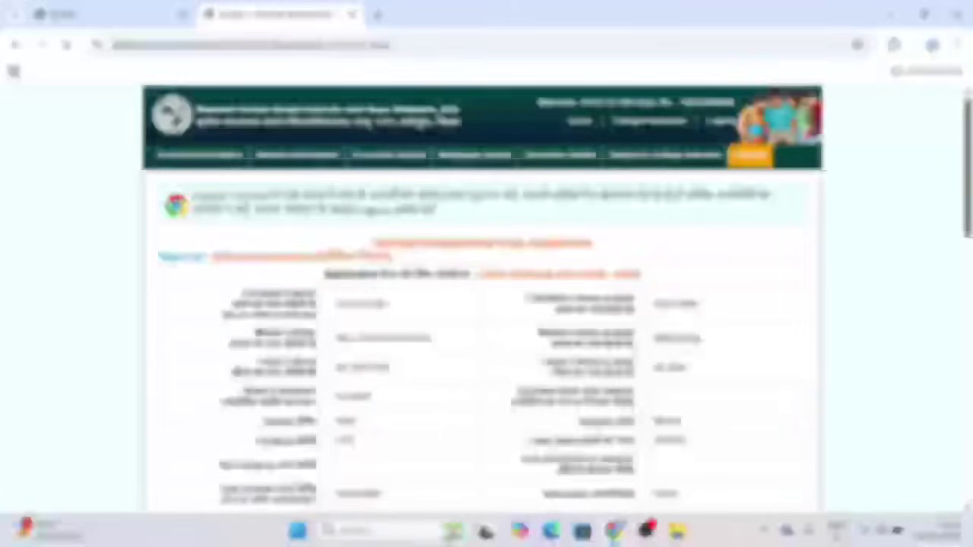
Step: Review the application preview from the personal details, photo and signature through to the education details, applied subject, fees and declaration
scroll(486, 304, "down", 15)
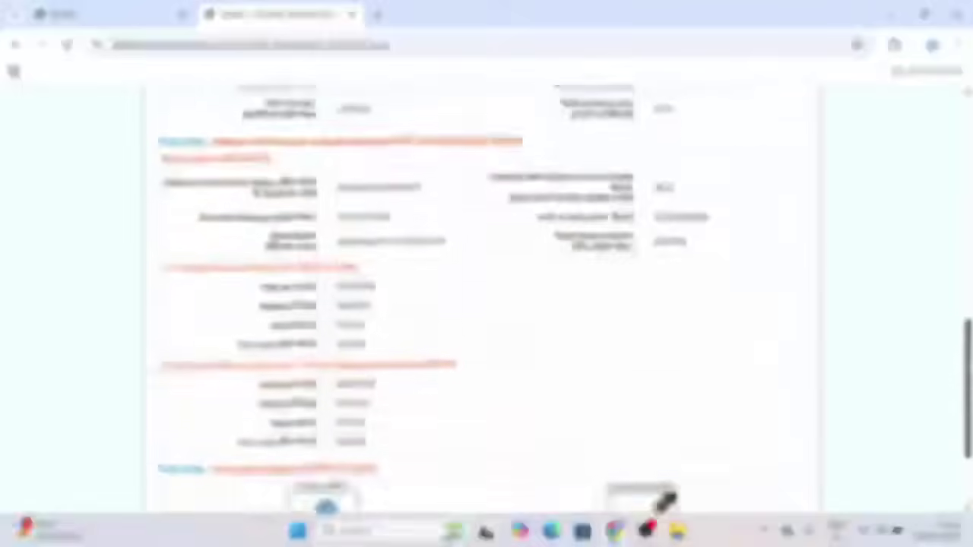
scroll(487, 304, "up", 5)
scroll(487, 304, "up", 10)
scroll(487, 304, "down", 15)
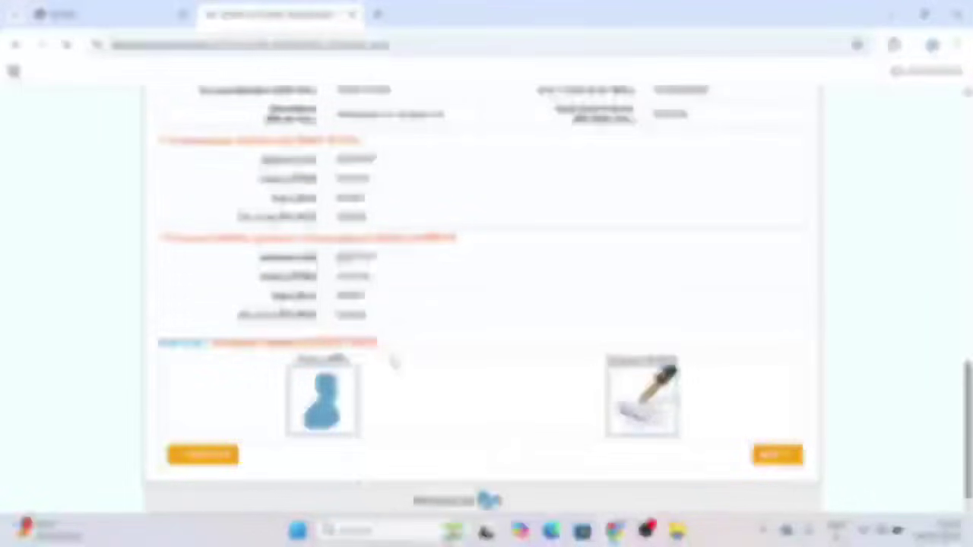
scroll(395, 362, "up", 15)
scroll(321, 345, "down", 1)
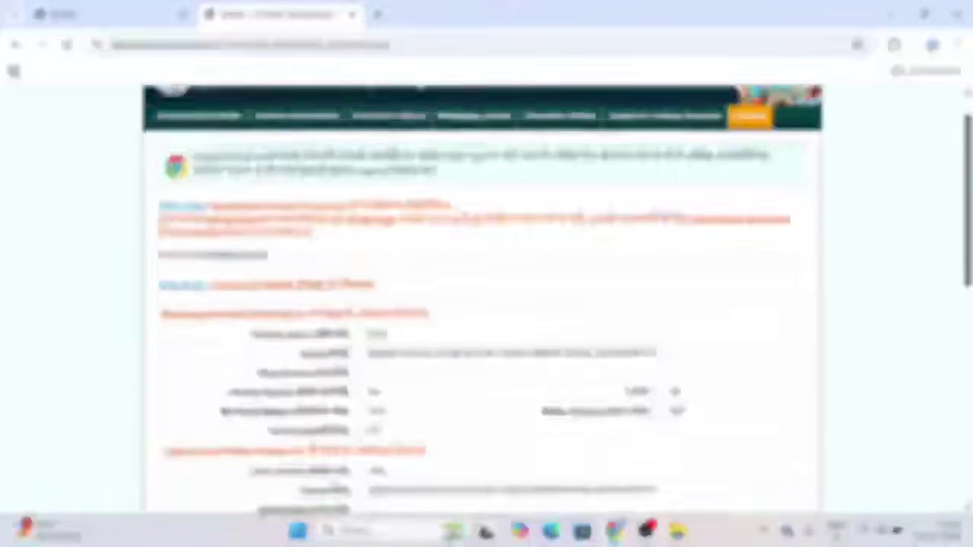
scroll(334, 487, "down", 12)
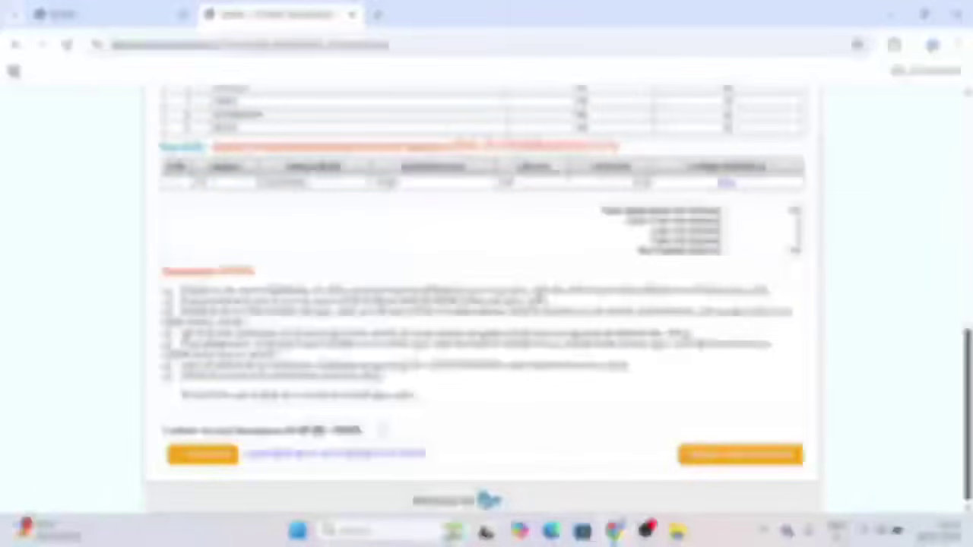